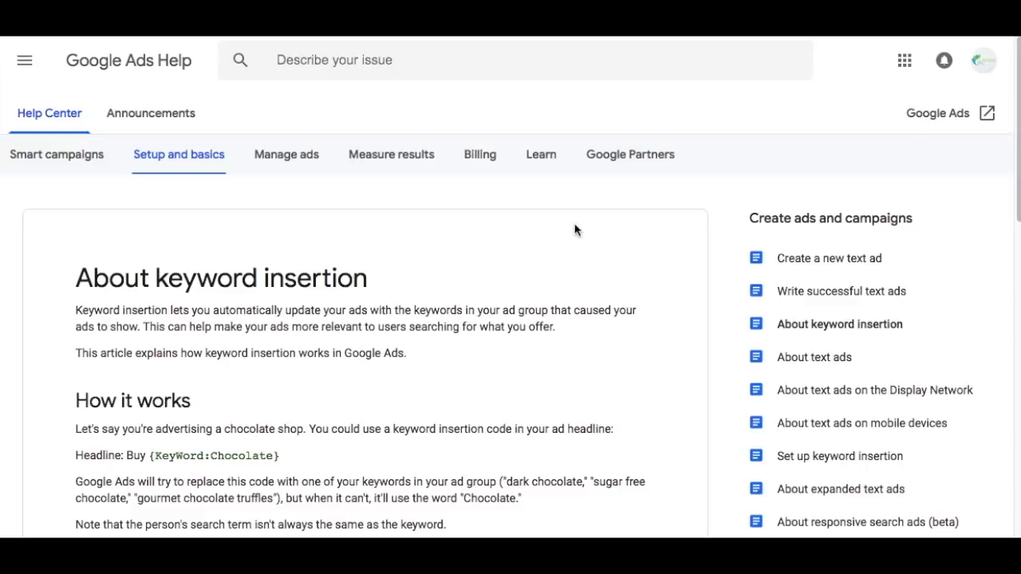
Read the keyword insertion help articles, focusing on the {keyword:default text} code in the manual setup method
{"action": "scroll", "coordinate": [580, 218], "scroll_direction": "down", "scroll_amount": 8}
{"action": "scroll", "coordinate": [566, 252], "scroll_direction": "down", "scroll_amount": 3}
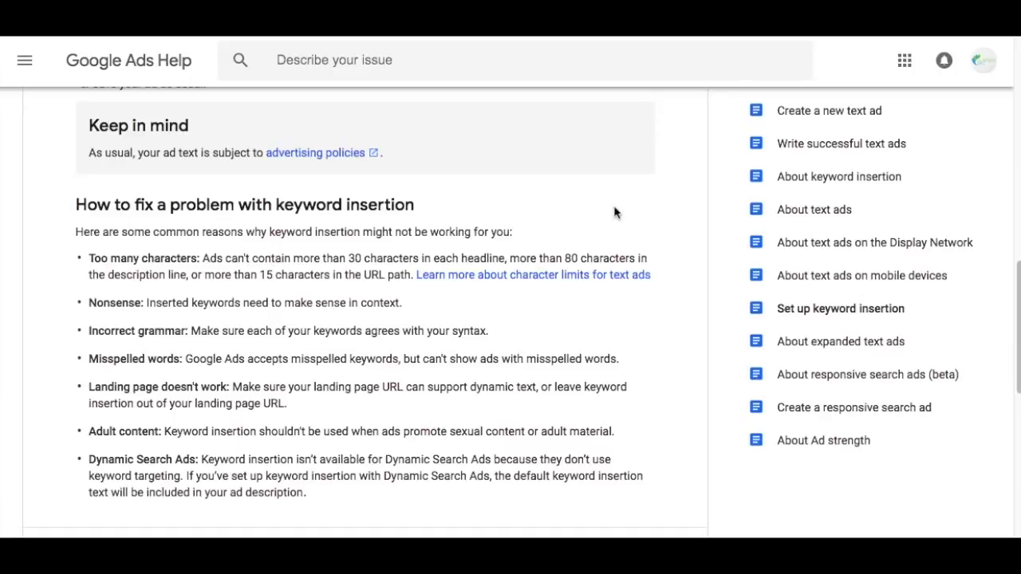
{"action": "scroll", "coordinate": [613, 216], "scroll_direction": "up", "scroll_amount": 2}
{"action": "scroll", "coordinate": [324, 205], "scroll_direction": "up", "scroll_amount": 1}
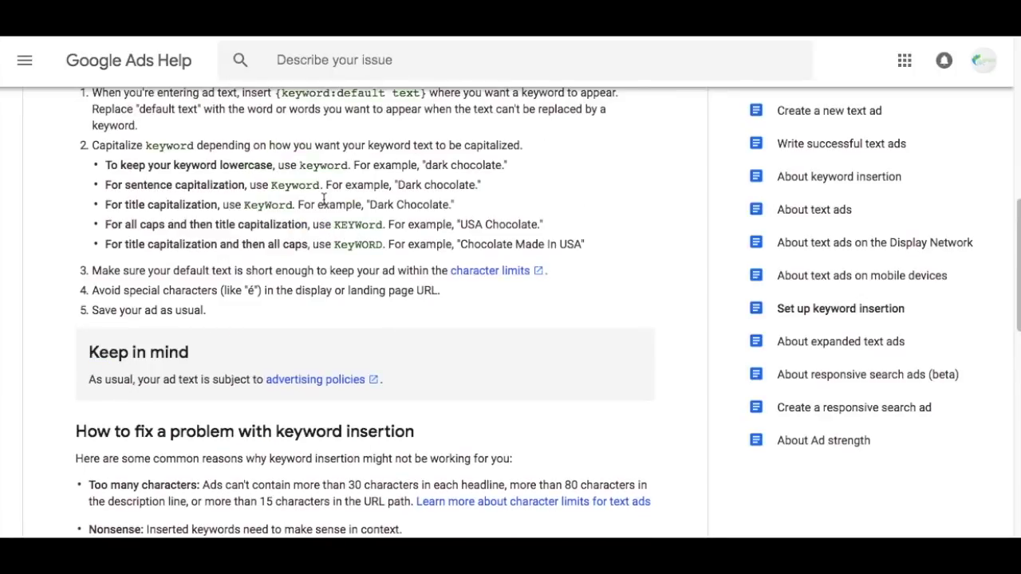
{"action": "scroll", "coordinate": [322, 205], "scroll_direction": "up", "scroll_amount": 1}
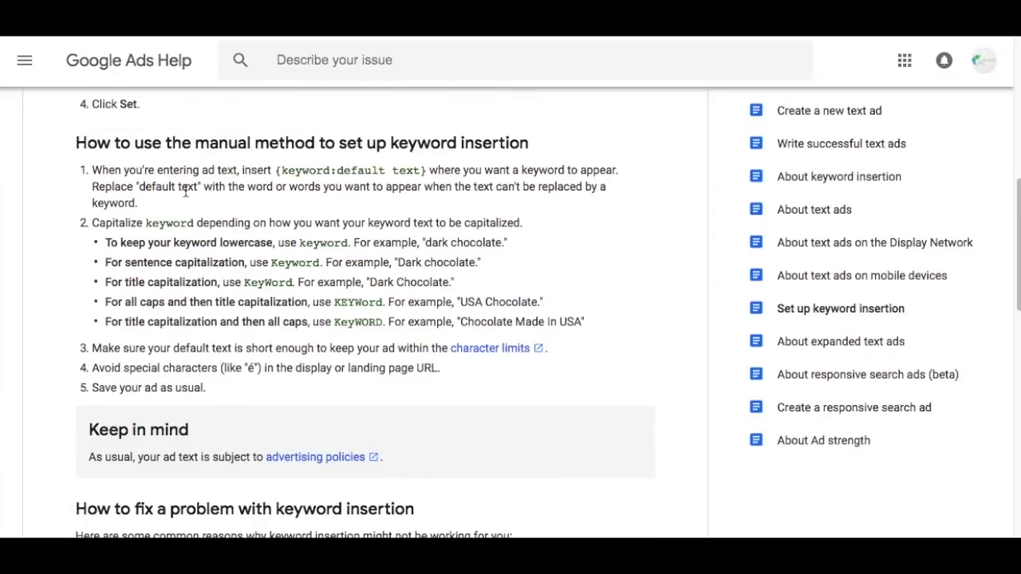
{"action": "left_click_drag", "start_coordinate": [274, 173], "coordinate": [338, 177]}
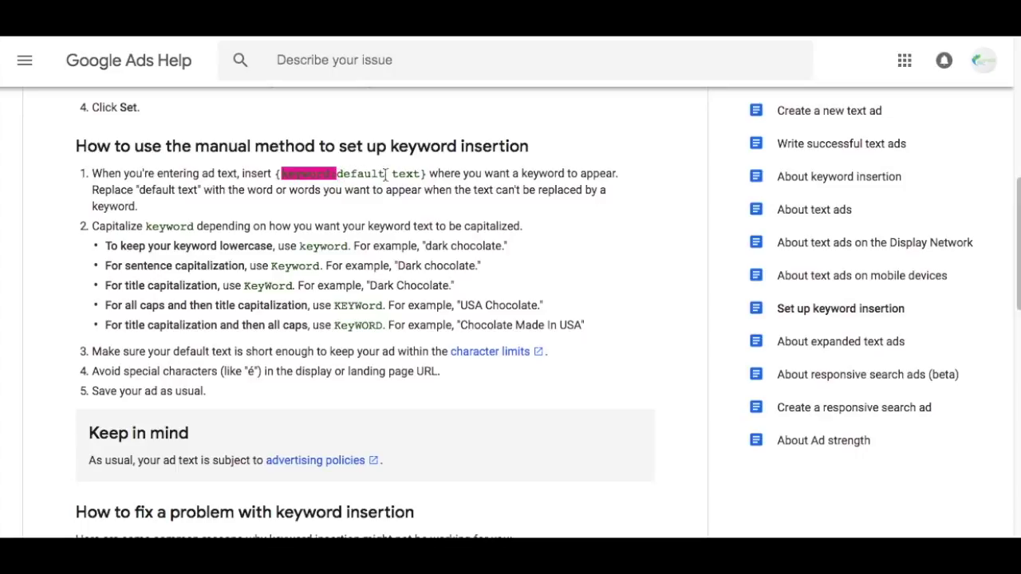
{"action": "left_click_drag", "start_coordinate": [421, 173], "coordinate": [338, 173]}
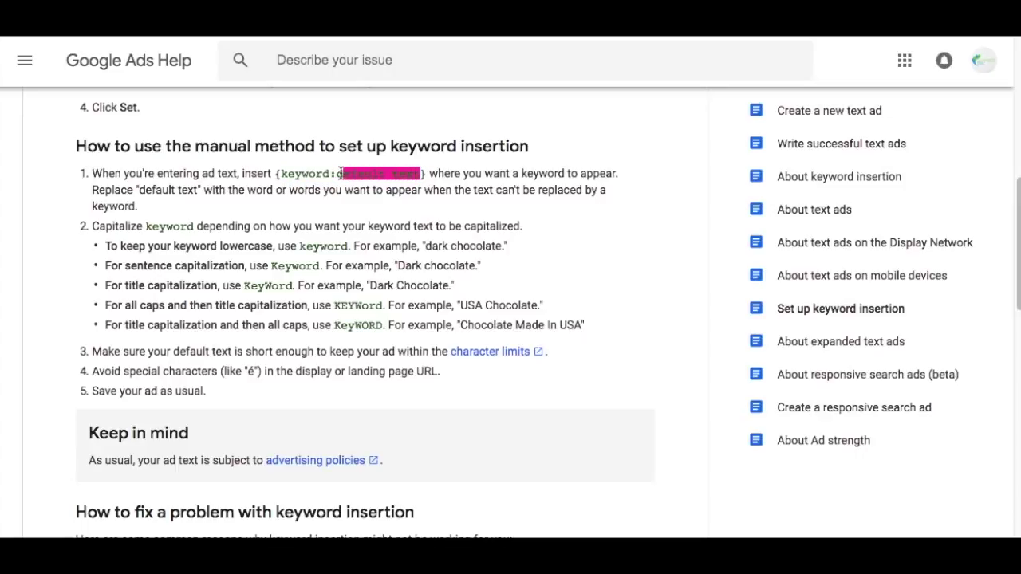
{"action": "left_click", "coordinate": [389, 193]}
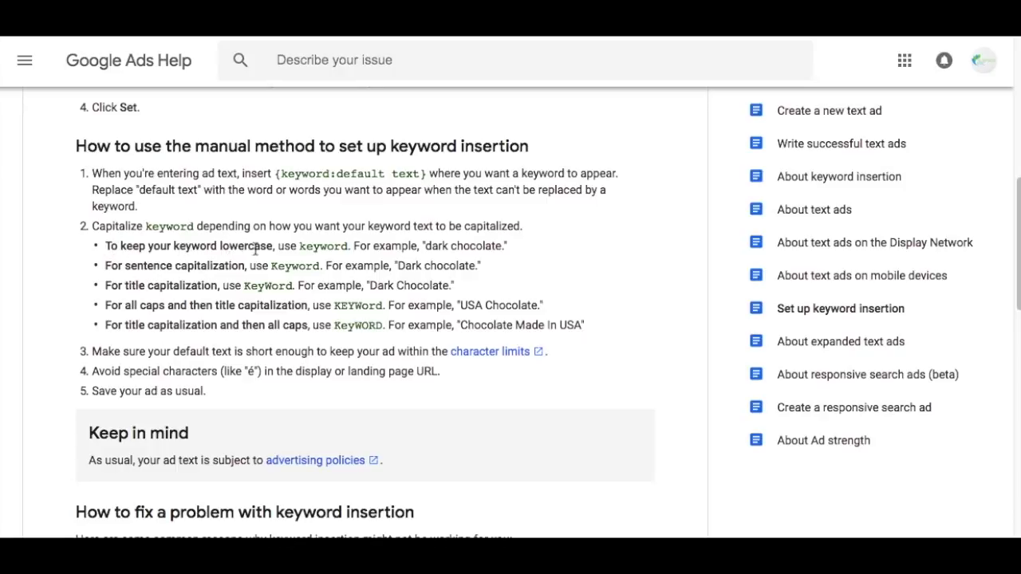
Examine the capitalization options for the keyword code, comparing the lowercase, sentence, title and all-caps variants with their chocolate examples
{"action": "double_click", "coordinate": [300, 248]}
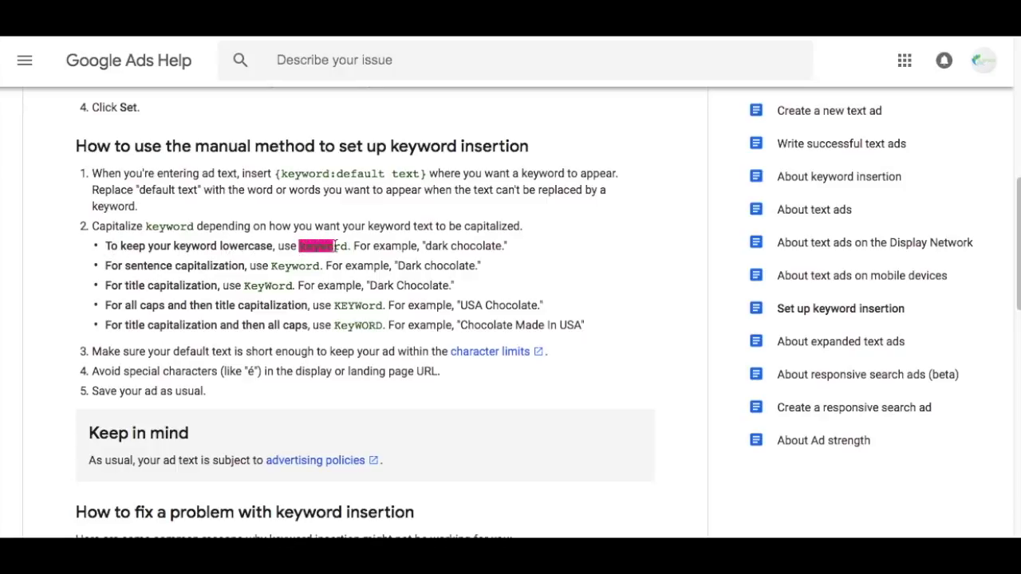
{"action": "left_click", "coordinate": [300, 249]}
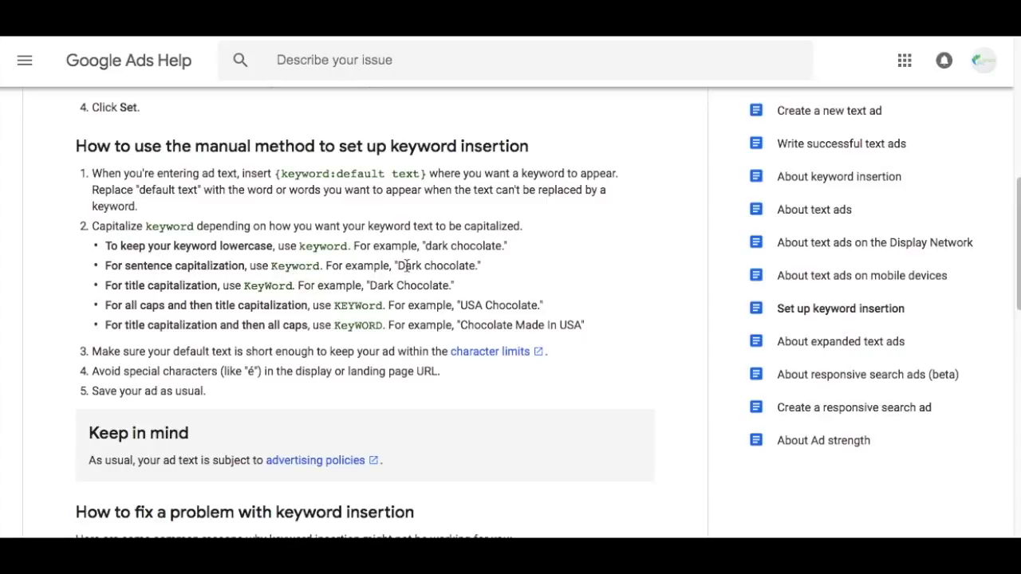
{"action": "left_click_drag", "start_coordinate": [405, 267], "coordinate": [397, 267]}
{"action": "left_click", "coordinate": [356, 269]}
{"action": "left_click_drag", "start_coordinate": [271, 267], "coordinate": [322, 267]}
{"action": "left_click", "coordinate": [295, 286]}
{"action": "left_click_drag", "start_coordinate": [106, 285], "coordinate": [218, 288]}
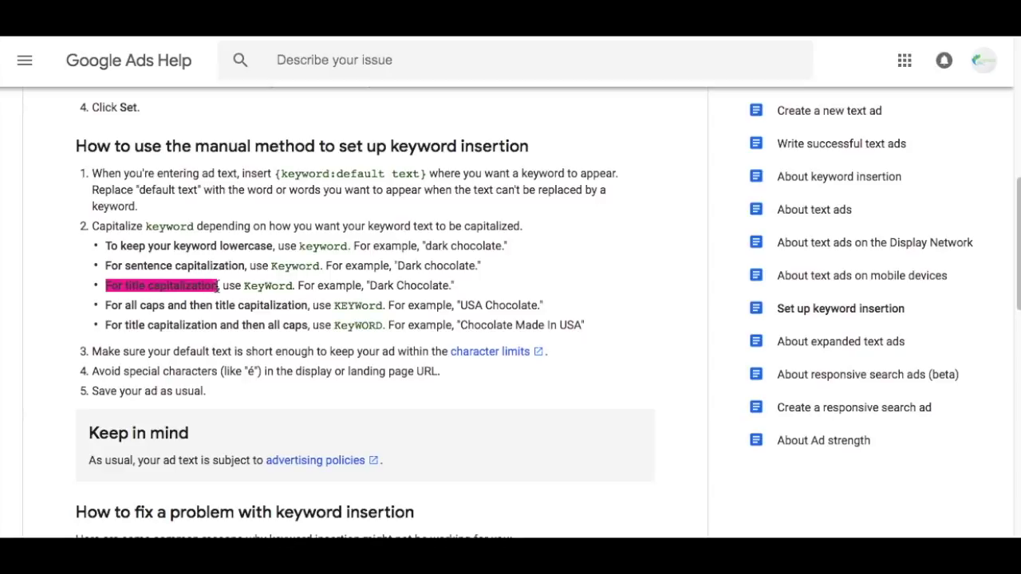
{"action": "left_click_drag", "start_coordinate": [244, 287], "coordinate": [272, 288]}
{"action": "left_click_drag", "start_coordinate": [369, 286], "coordinate": [405, 287]}
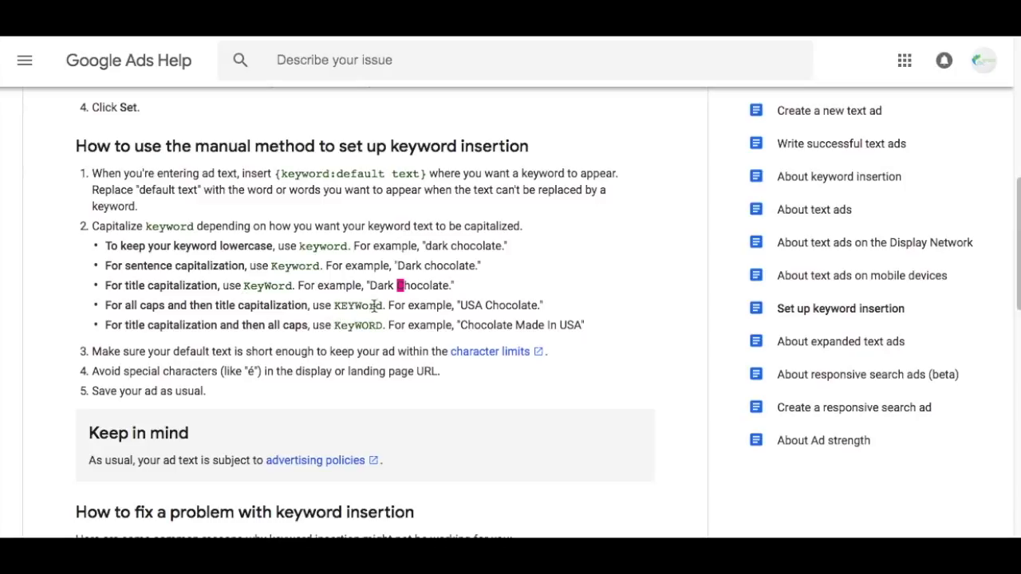
{"action": "left_click_drag", "start_coordinate": [460, 305], "coordinate": [483, 306]}
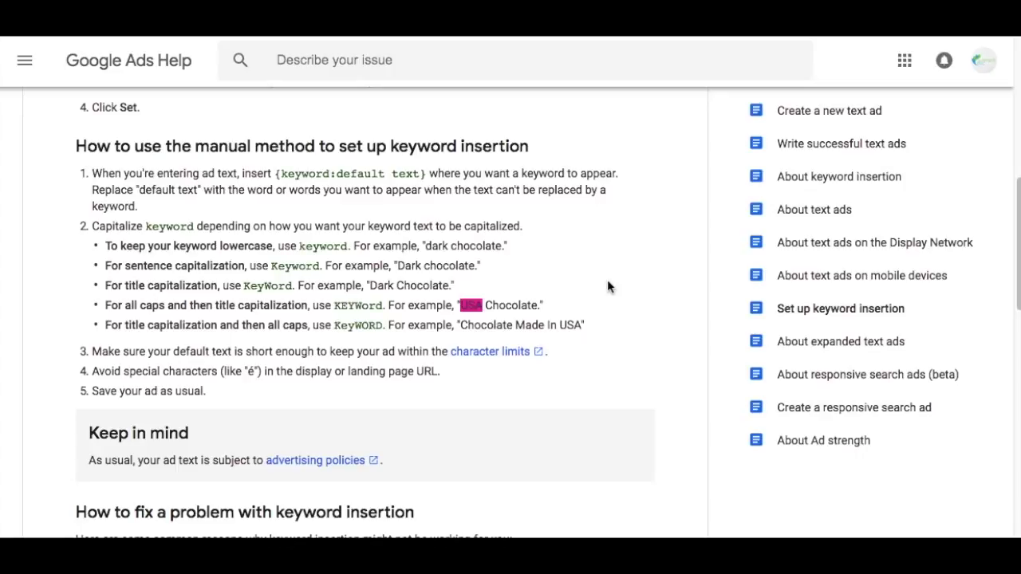
{"action": "left_click_drag", "start_coordinate": [370, 285], "coordinate": [431, 290]}
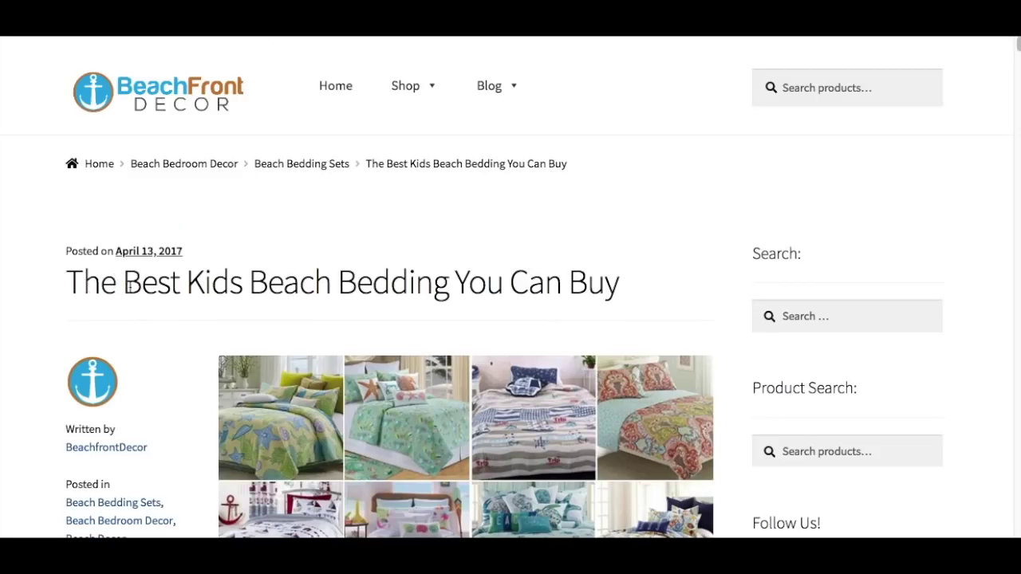
Review the kids beach bedding article title, and in the online notepad the ad group's +kids +beach +bedding and [kids beach bedding] keywords
{"action": "left_click_drag", "start_coordinate": [124, 284], "coordinate": [474, 288]}
{"action": "left_click", "coordinate": [479, 297]}
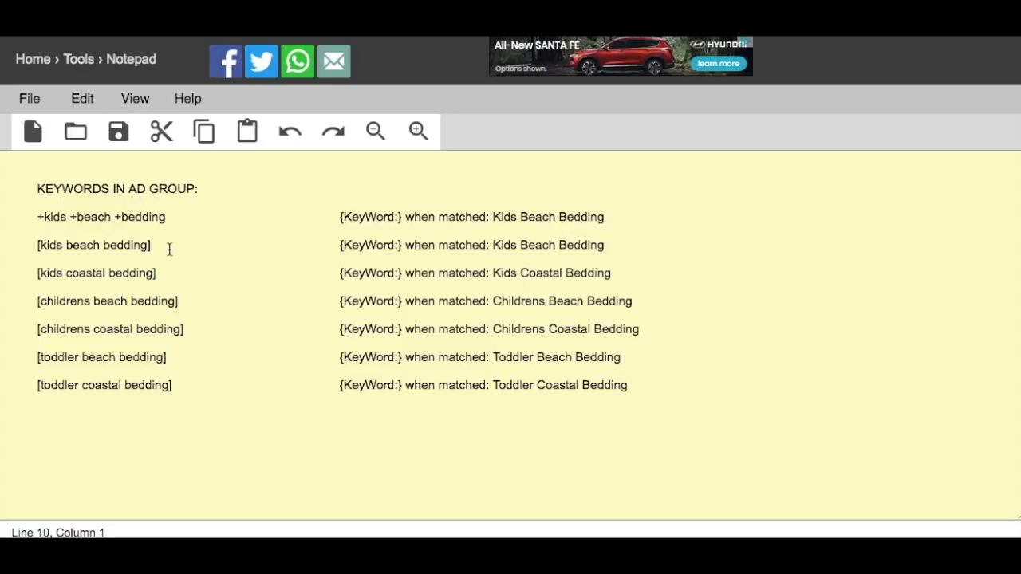
{"action": "left_click_drag", "start_coordinate": [38, 217], "coordinate": [166, 215]}
{"action": "left_click", "coordinate": [185, 216]}
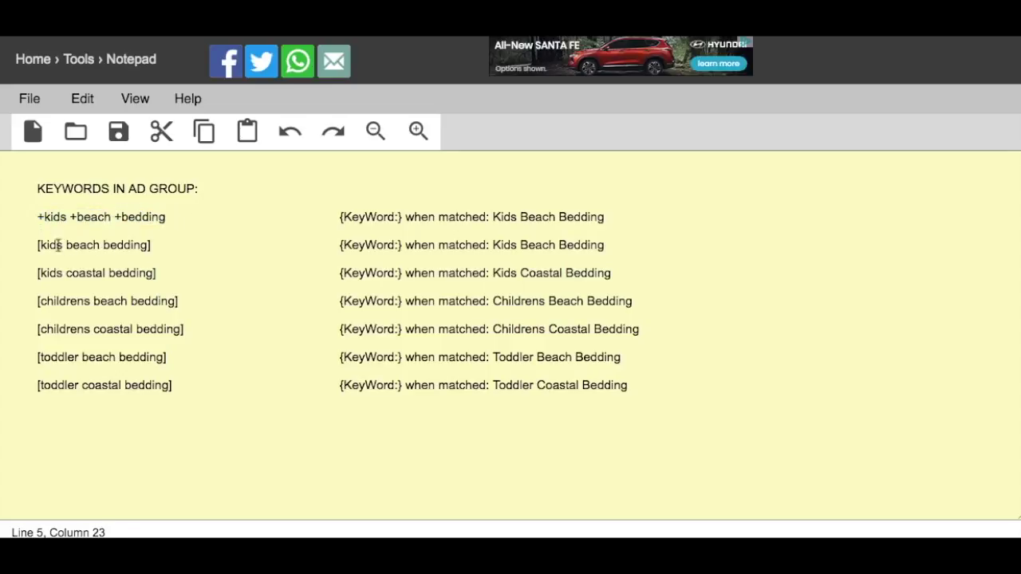
{"action": "left_click_drag", "start_coordinate": [37, 245], "coordinate": [184, 245]}
{"action": "left_click", "coordinate": [188, 248]}
{"action": "left_click_drag", "start_coordinate": [166, 216], "coordinate": [81, 218]}
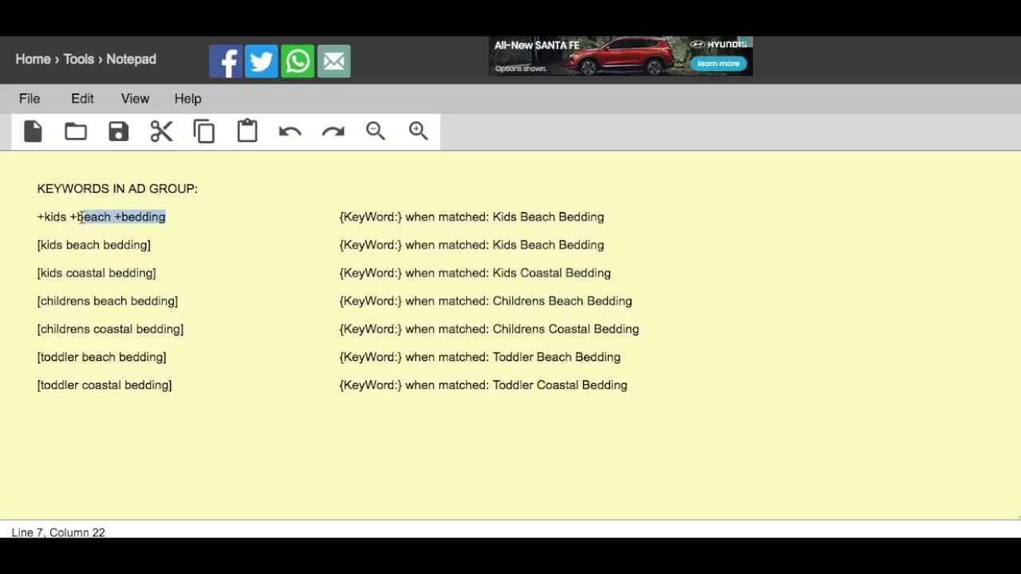
{"action": "left_click", "coordinate": [112, 218]}
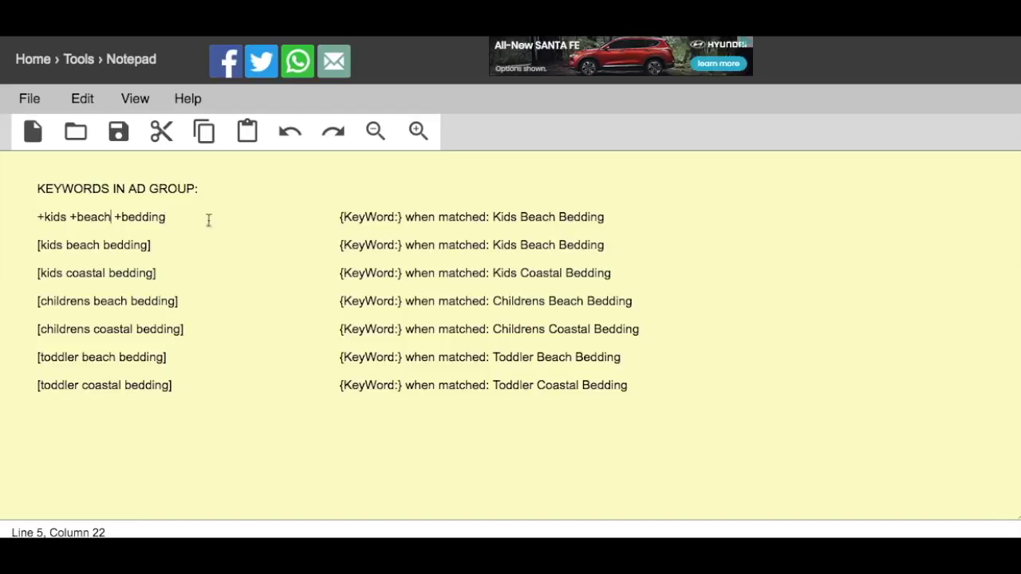
{"action": "left_click_drag", "start_coordinate": [114, 216], "coordinate": [165, 207]}
{"action": "left_click", "coordinate": [136, 230]}
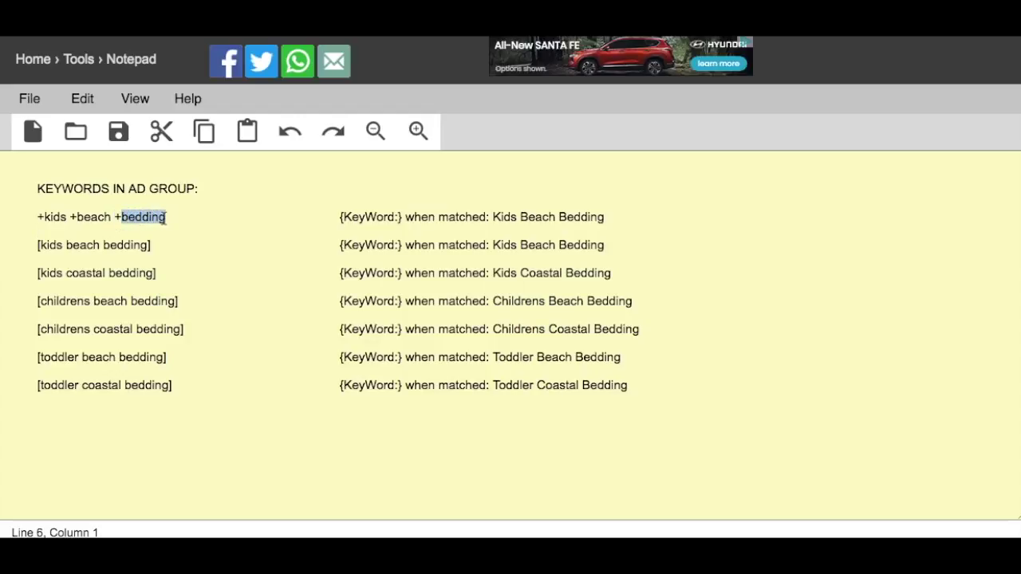
{"action": "left_click", "coordinate": [152, 217]}
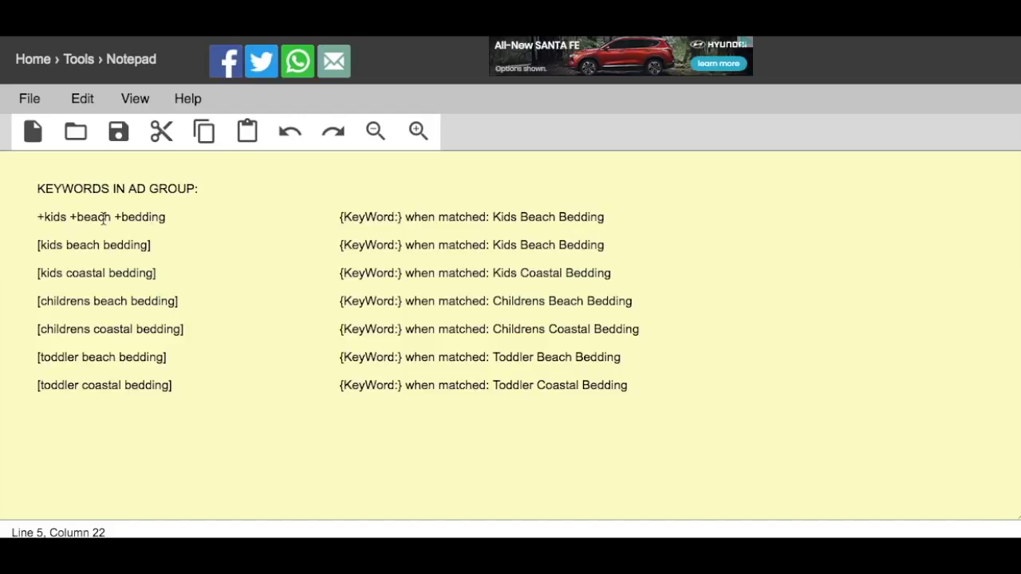
Enter Kids Beach Bedding as the default text in the KeyWord code of the +kids +beach +bedding row
{"action": "left_click", "coordinate": [345, 216]}
{"action": "left_click_drag", "start_coordinate": [366, 217], "coordinate": [376, 216]}
{"action": "left_click", "coordinate": [399, 217]}
{"action": "type", "text": "Kids Beach"}
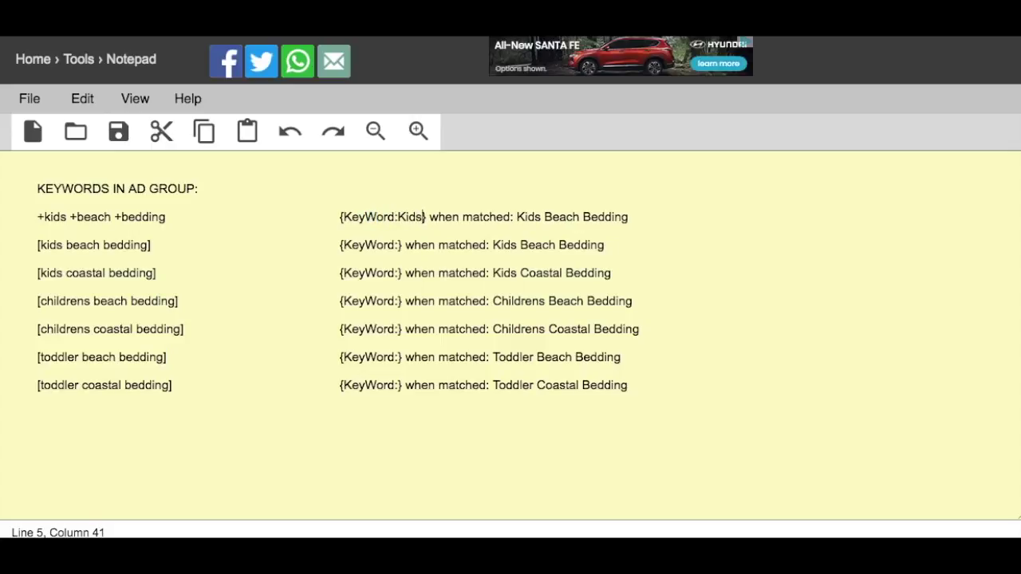
{"action": "type", "text": " Bedding"}
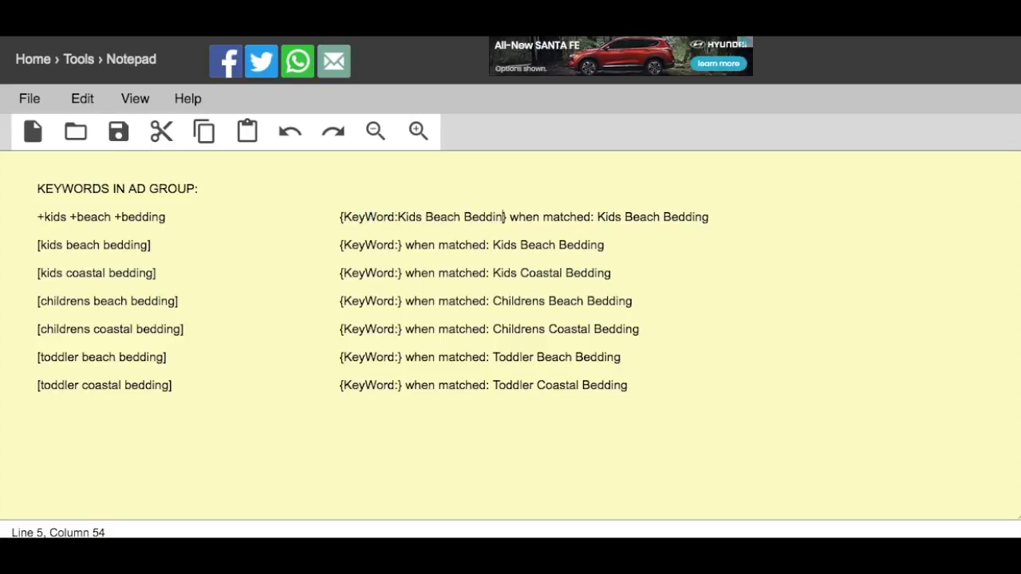
Copy the default text Kids Beach Bedding into the empty KeyWord codes of all the remaining keyword rows
{"action": "left_click_drag", "start_coordinate": [511, 217], "coordinate": [399, 213]}
{"action": "key", "text": "ctrl+c"}
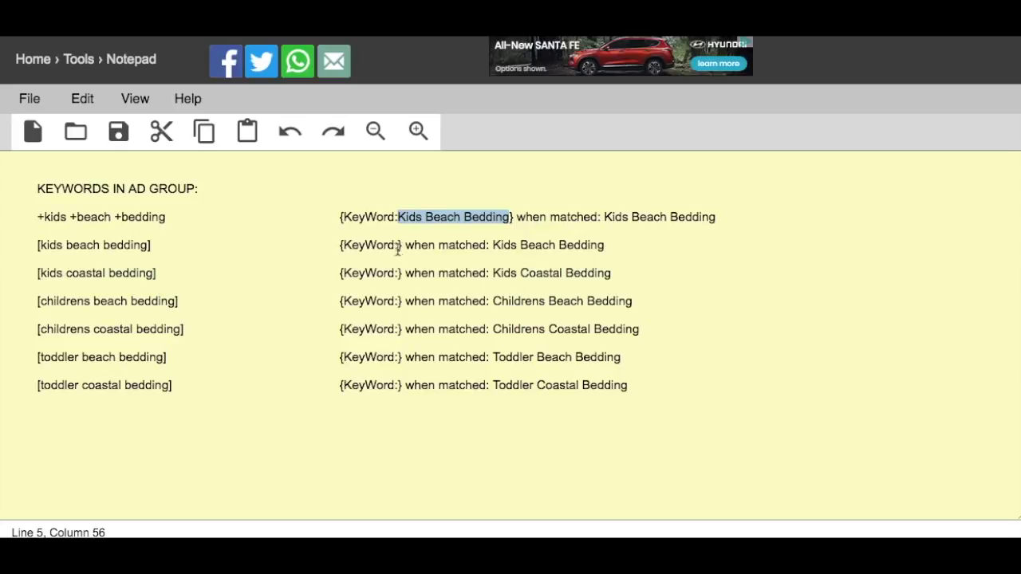
{"action": "left_click_drag", "start_coordinate": [182, 386], "coordinate": [37, 273]}
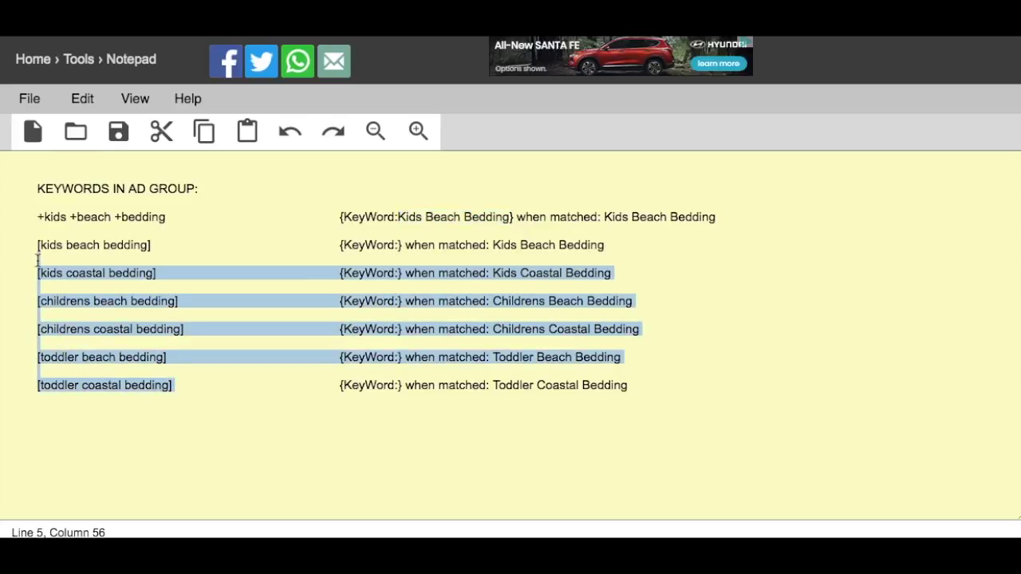
{"action": "left_click", "coordinate": [37, 245]}
{"action": "left_click", "coordinate": [401, 245]}
{"action": "left_click", "coordinate": [398, 245]}
{"action": "key", "text": "ctrl+v"}
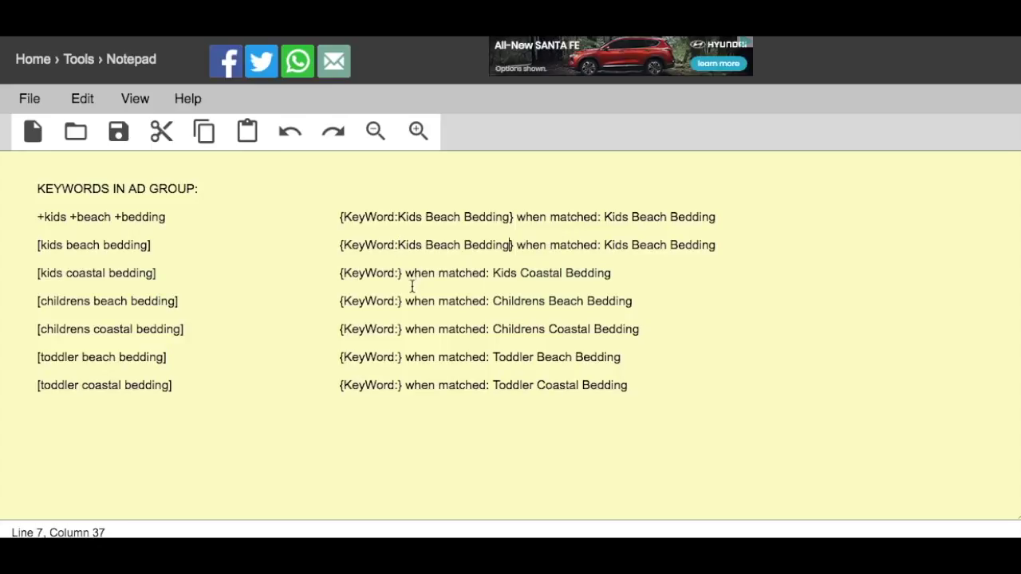
{"action": "left_click", "coordinate": [400, 276]}
{"action": "key", "text": "ctrl+v"}
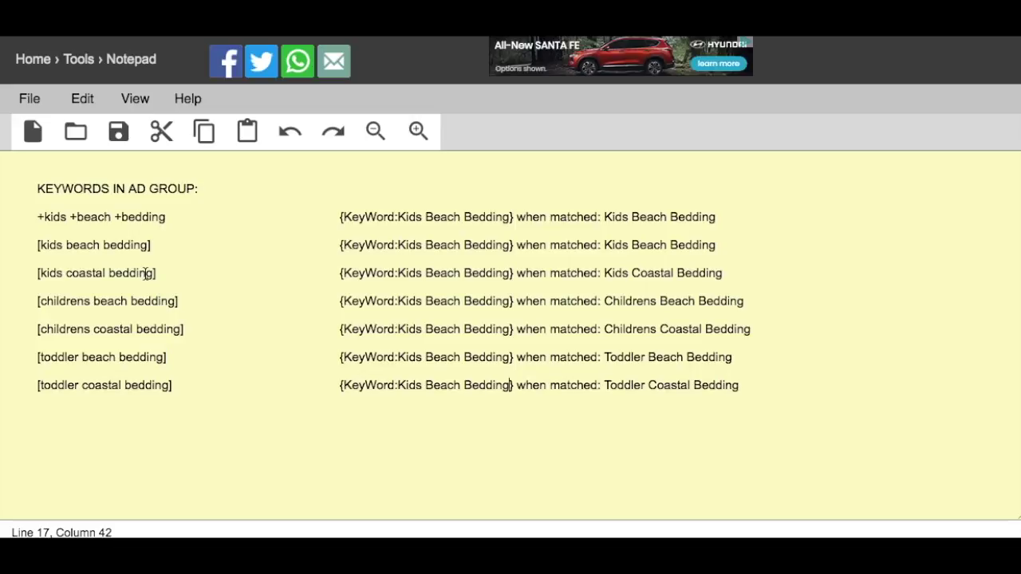
Compare the default text with the matched text in the [kids coastal bedding] row
{"action": "left_click_drag", "start_coordinate": [398, 272], "coordinate": [485, 274]}
{"action": "left_click", "coordinate": [485, 274]}
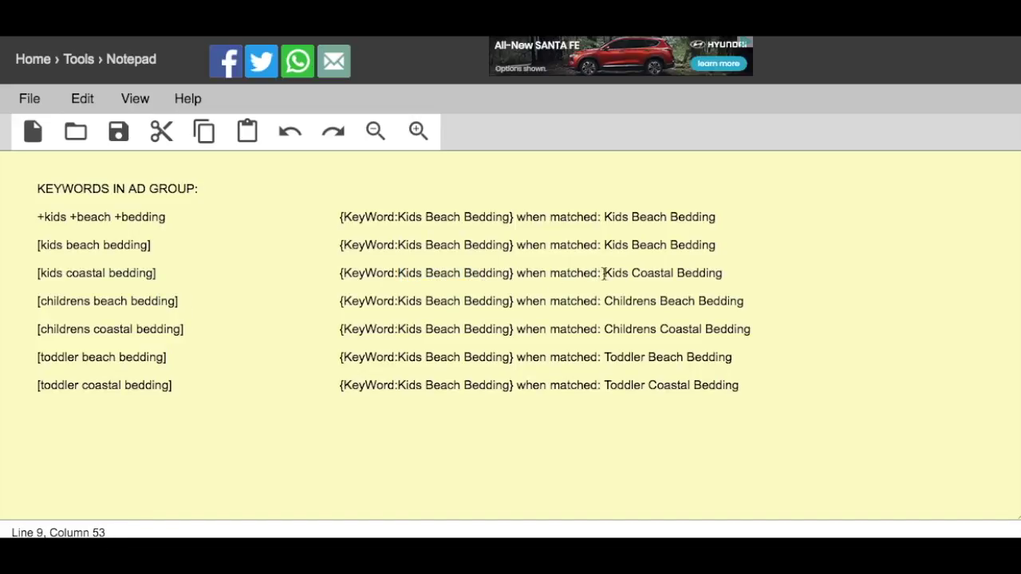
{"action": "left_click_drag", "start_coordinate": [605, 273], "coordinate": [672, 273]}
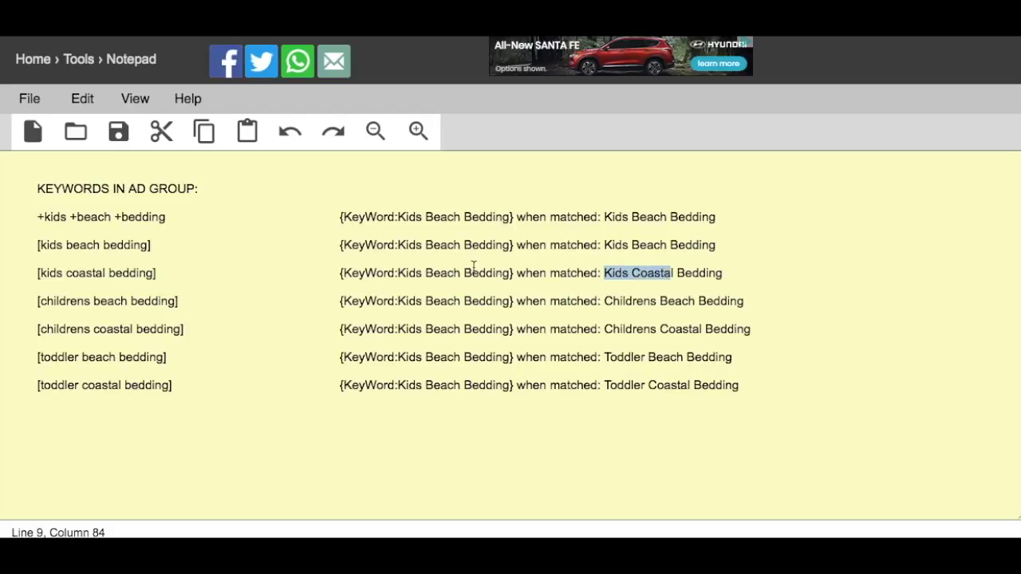
{"action": "left_click_drag", "start_coordinate": [343, 273], "coordinate": [397, 272]}
{"action": "left_click", "coordinate": [415, 275]}
{"action": "left_click", "coordinate": [442, 275]}
{"action": "left_click", "coordinate": [473, 274]}
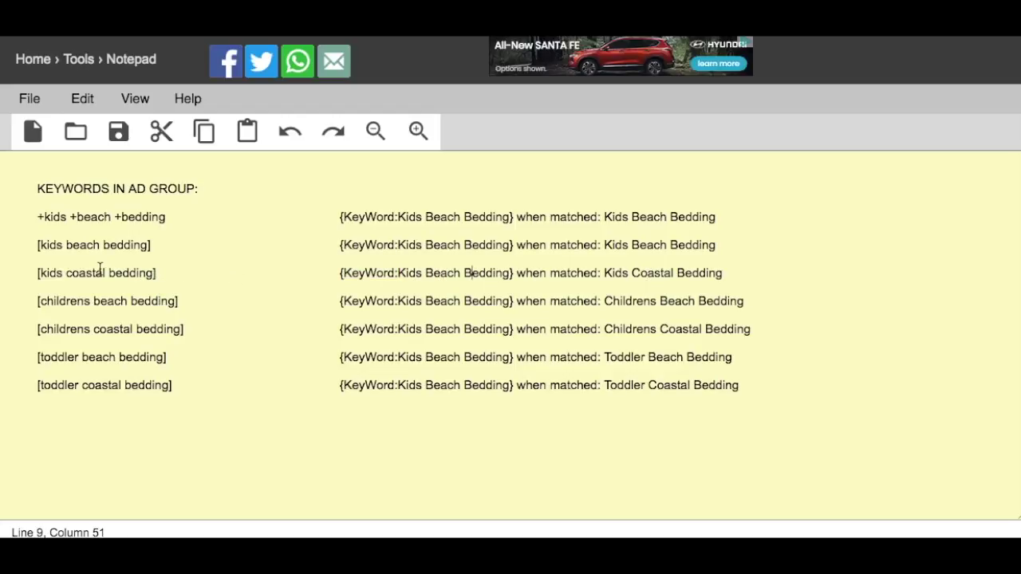
Switch to the Google search page and add the word themed before bedding in the kids beach bedding query
{"action": "left_click", "coordinate": [376, 46]}
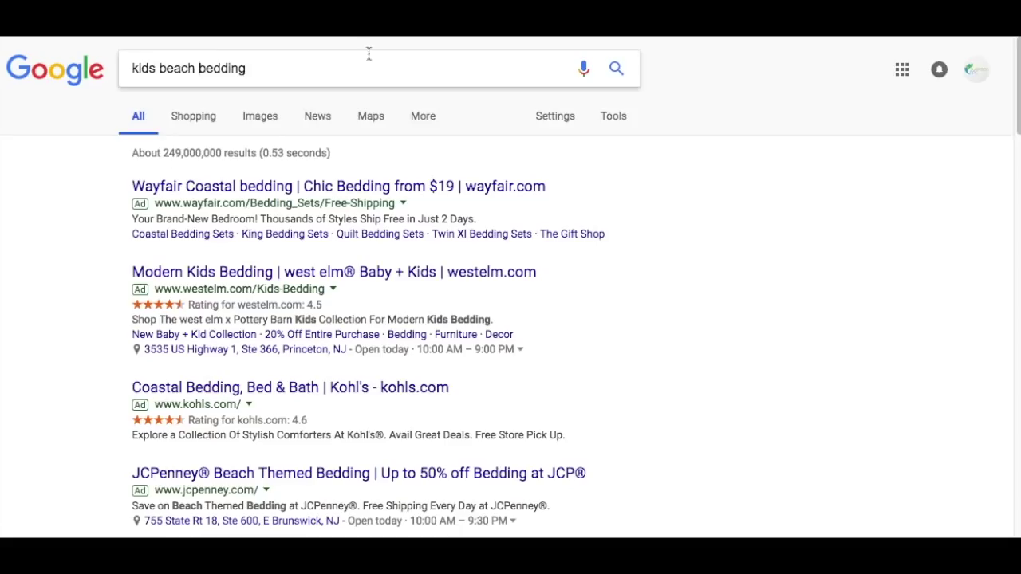
{"action": "left_click_drag", "start_coordinate": [134, 69], "coordinate": [302, 73]}
{"action": "left_click", "coordinate": [200, 69]}
{"action": "type", "text": "themed"}
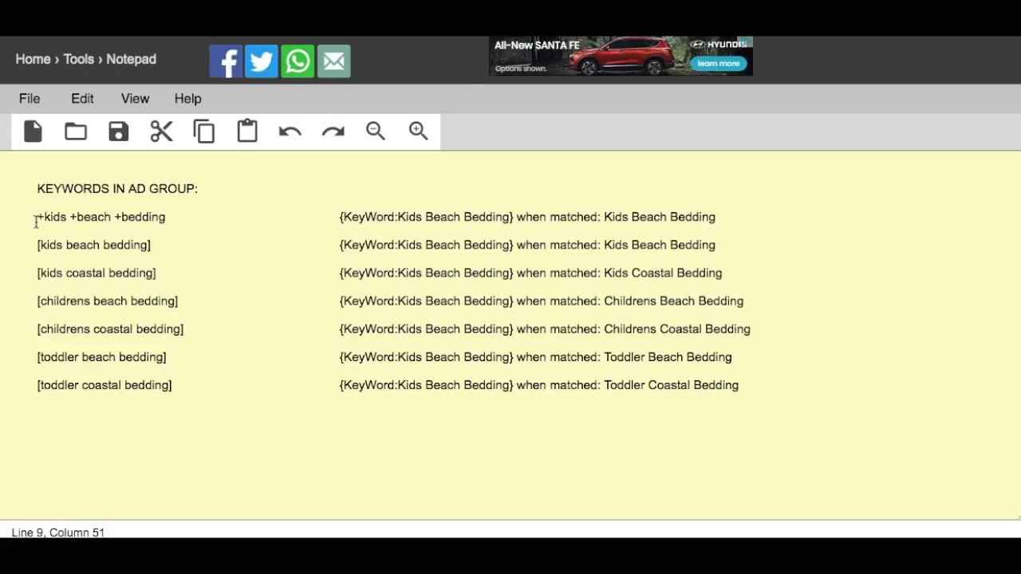
In the notepad, add a +kids +beach +themed +bedding row below the first keyword, with a copy of that keyword's KeyWord code and matched text
{"action": "left_click_drag", "start_coordinate": [36, 217], "coordinate": [165, 214]}
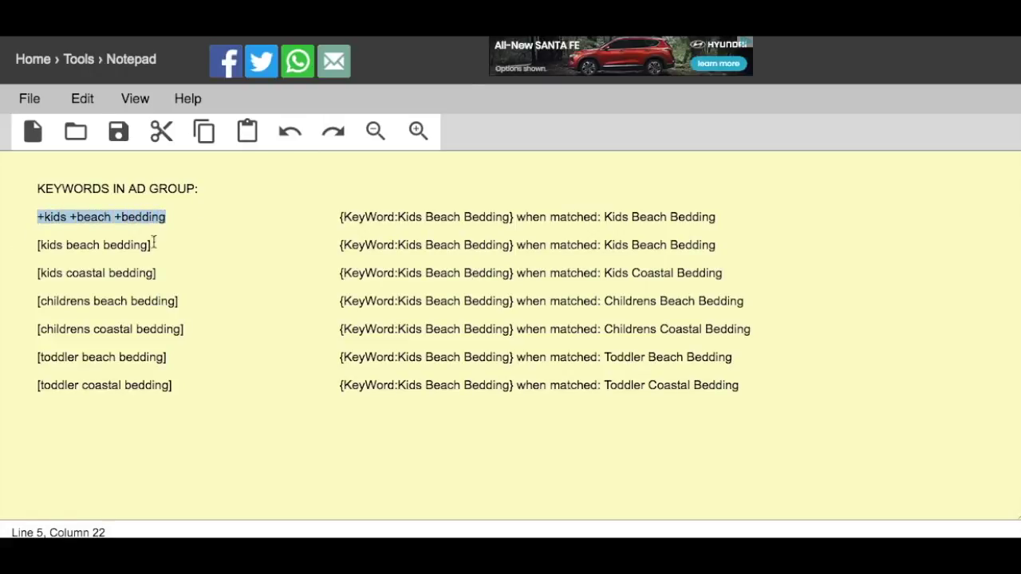
{"action": "left_click_drag", "start_coordinate": [728, 218], "coordinate": [607, 218]}
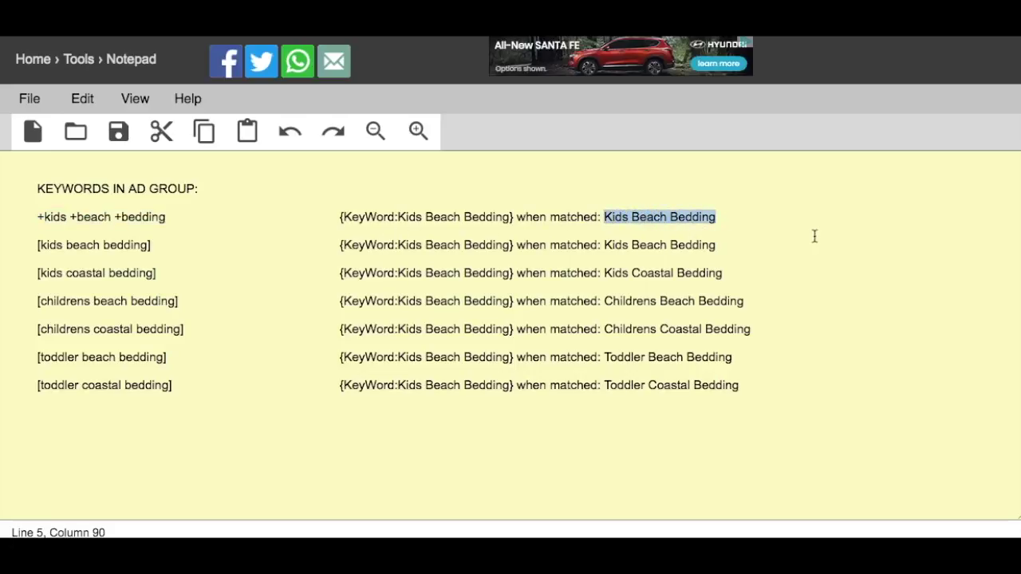
{"action": "left_click", "coordinate": [766, 221]}
{"action": "key", "text": "Return"}
{"action": "type", "text": "+kids +beach +themed +bedding"}
{"action": "left_click_drag", "start_coordinate": [764, 213], "coordinate": [332, 213]}
{"action": "key", "text": "ctrl+c"}
{"action": "left_click", "coordinate": [269, 226]}
{"action": "key", "text": "Tab"}
{"action": "key", "text": "Tab"}
{"action": "key", "text": "Tab"}
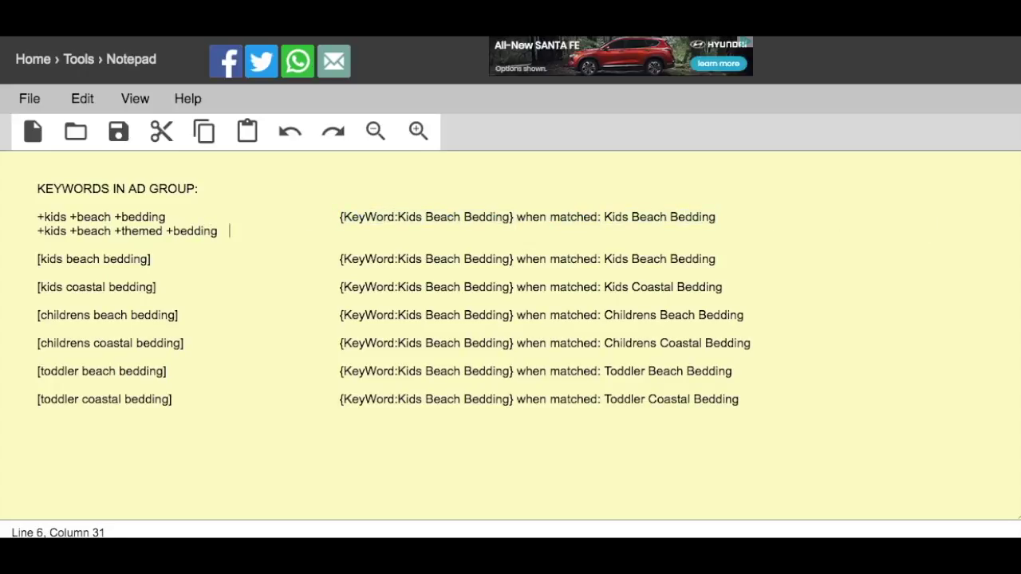
{"action": "key", "text": "ctrl+v"}
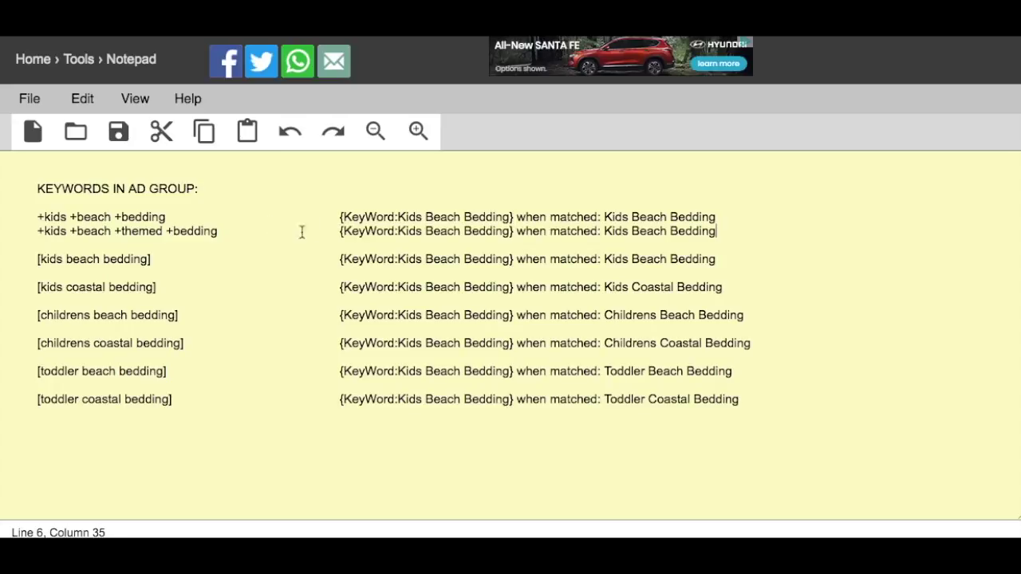
Change the matched text of the +kids +beach +themed +bedding row to Kids Beach Themed Bedding
{"action": "left_click_drag", "start_coordinate": [233, 230], "coordinate": [142, 230]}
{"action": "left_click", "coordinate": [131, 231]}
{"action": "left_click", "coordinate": [670, 231]}
{"action": "type", "text": "Themed"}
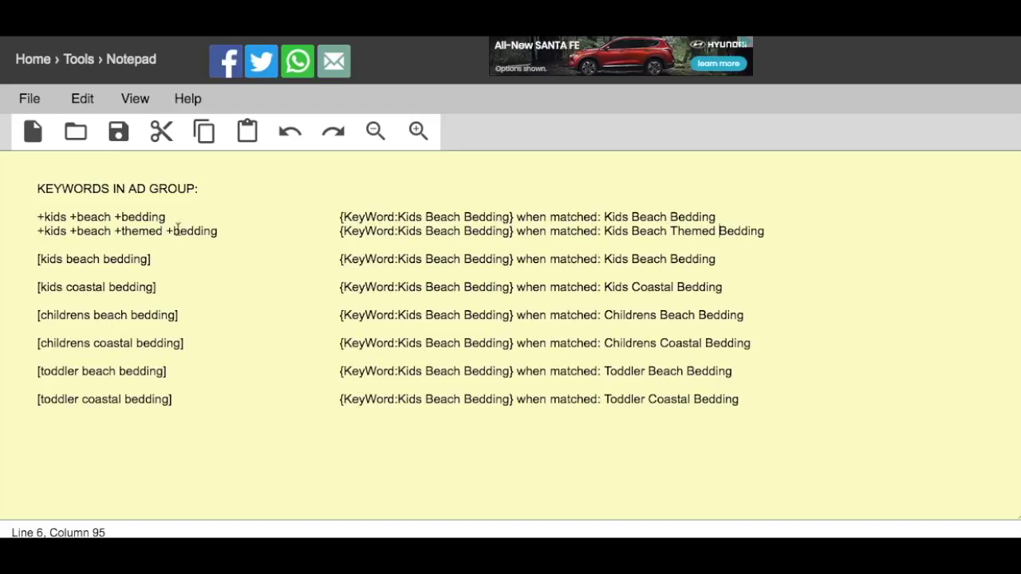
{"action": "left_click_drag", "start_coordinate": [177, 217], "coordinate": [29, 214]}
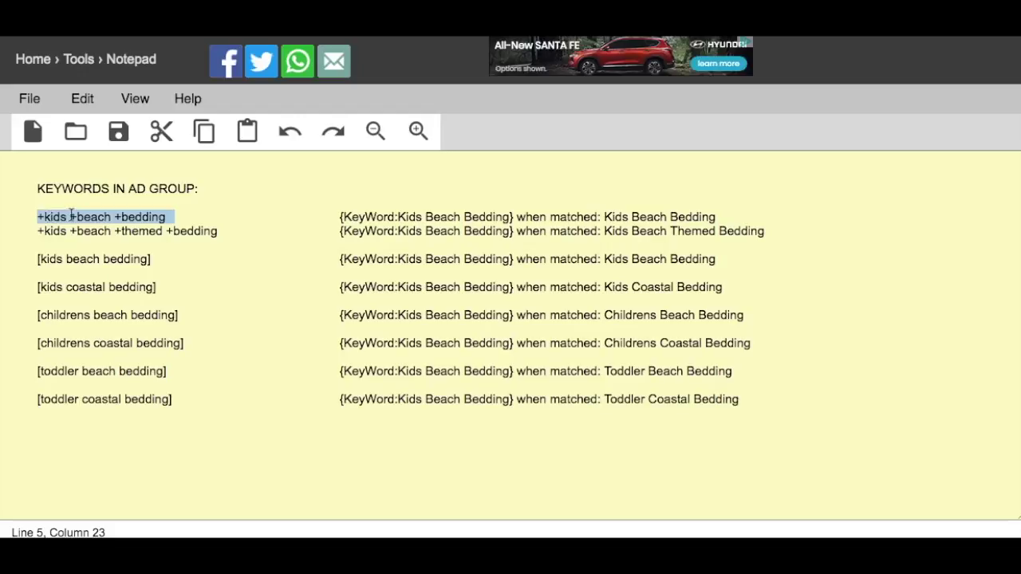
Switch to Google Ads and start a second text ad in the Kids Beach Bedding ad group
{"action": "left_click", "coordinate": [71, 216]}
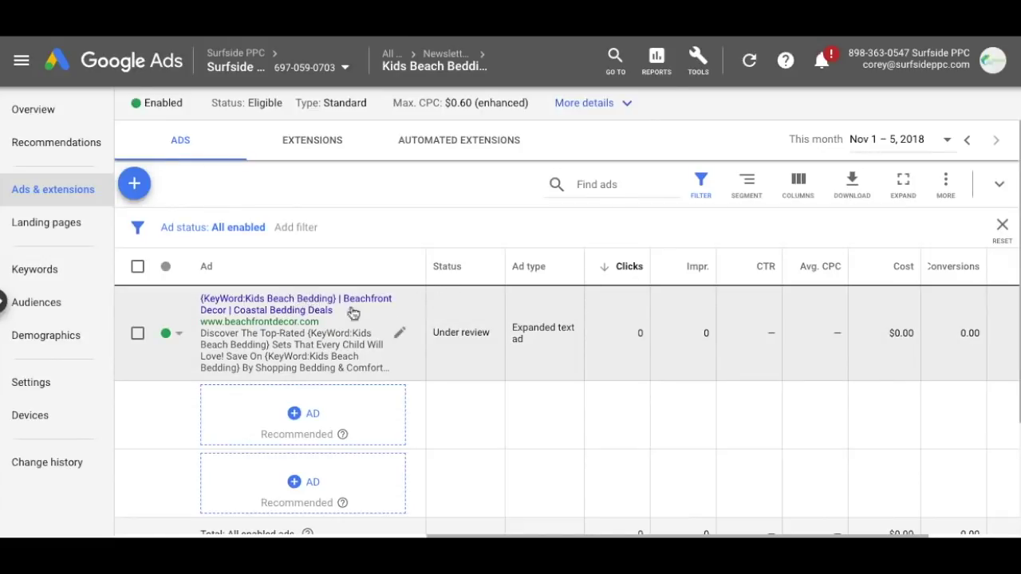
{"action": "left_click", "coordinate": [291, 319]}
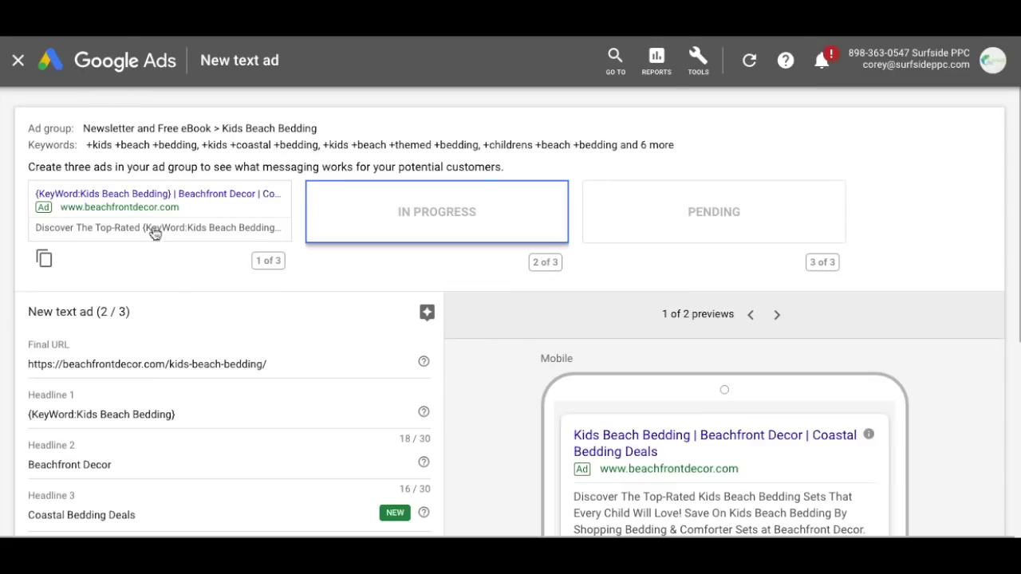
{"action": "scroll", "coordinate": [273, 312], "scroll_direction": "down", "scroll_amount": 3}
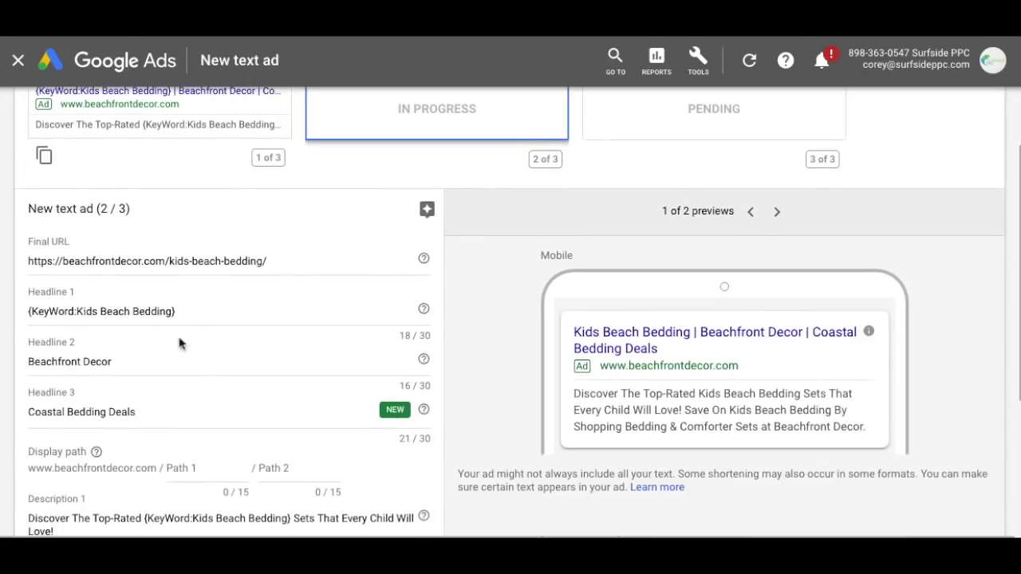
Check the ad's final URL against the heading of the kids beach bedding landing page
{"action": "left_click_drag", "start_coordinate": [42, 261], "coordinate": [139, 261]}
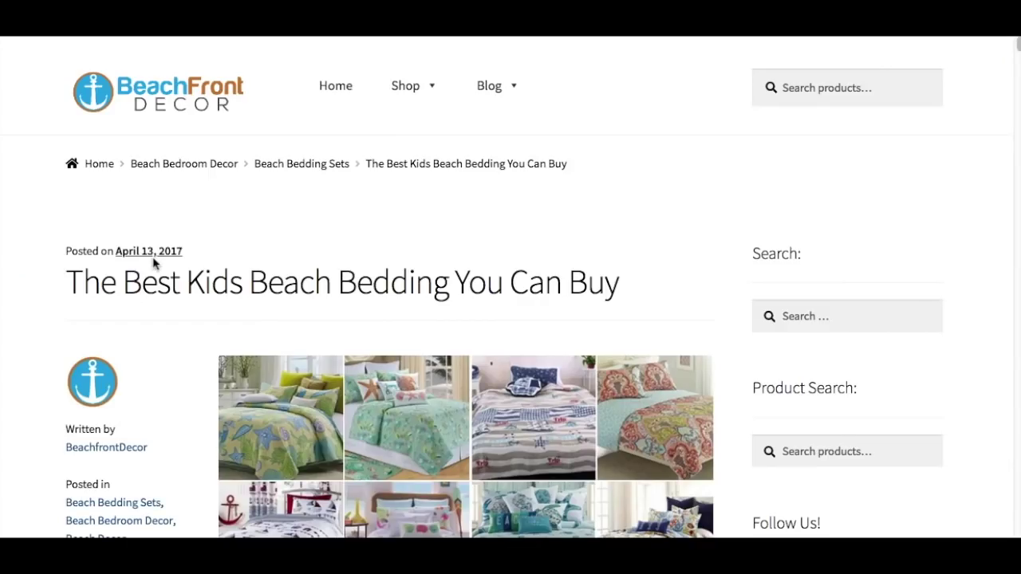
{"action": "left_click_drag", "start_coordinate": [67, 280], "coordinate": [174, 291]}
{"action": "left_click_drag", "start_coordinate": [174, 291], "coordinate": [190, 289]}
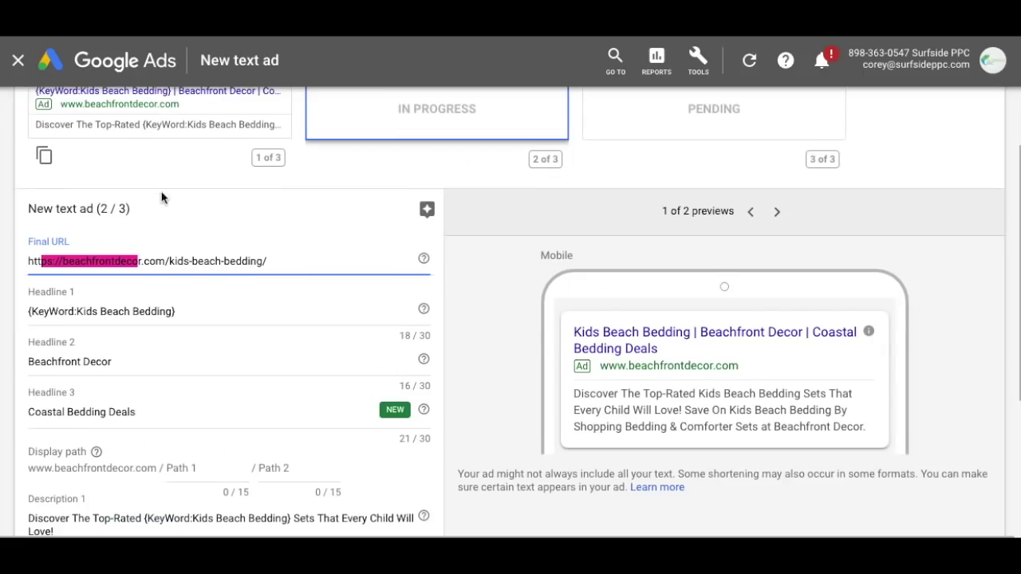
Clear the prefilled text from all three headlines and both descriptions of the new text ad, keeping the final URL
{"action": "scroll", "coordinate": [164, 200], "scroll_direction": "down", "scroll_amount": 2}
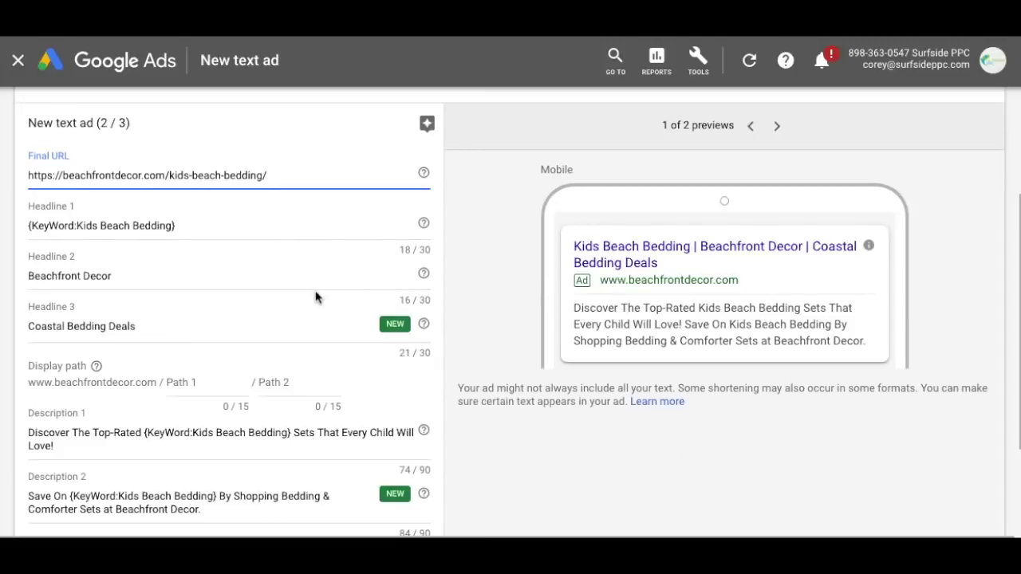
{"action": "left_click_drag", "start_coordinate": [218, 225], "coordinate": [2, 225]}
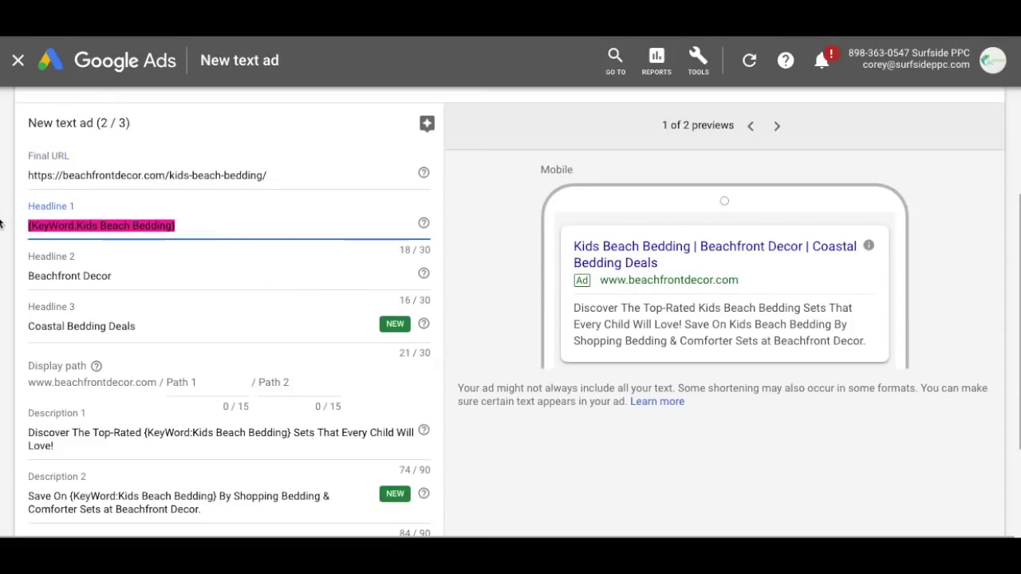
{"action": "key", "text": "BackSpace"}
{"action": "left_click_drag", "start_coordinate": [134, 276], "coordinate": [28, 276]}
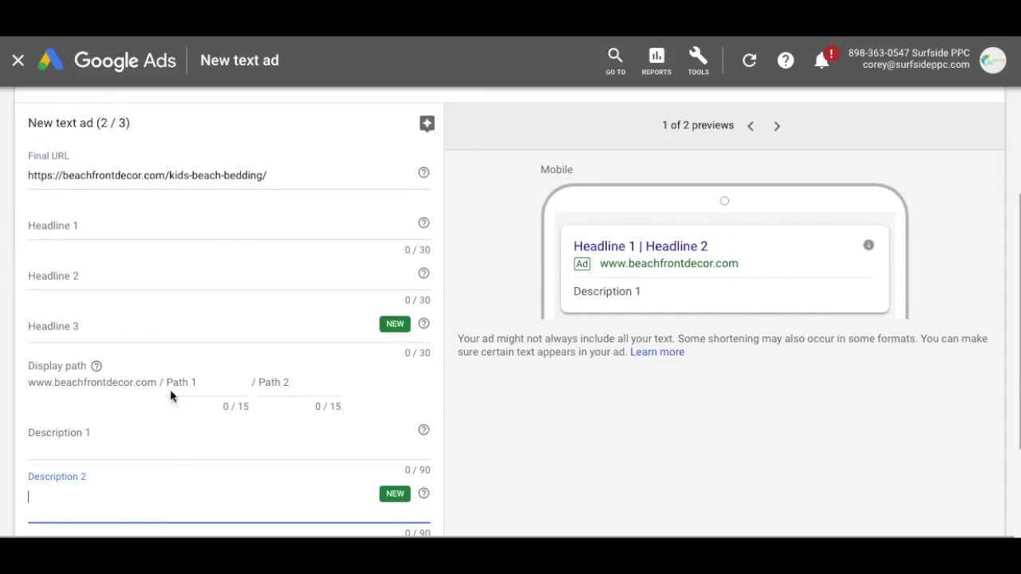
Add a keyword insertion to Headline 1 with the default text Kids Beach Bedding in title case
{"action": "left_click", "coordinate": [131, 229]}
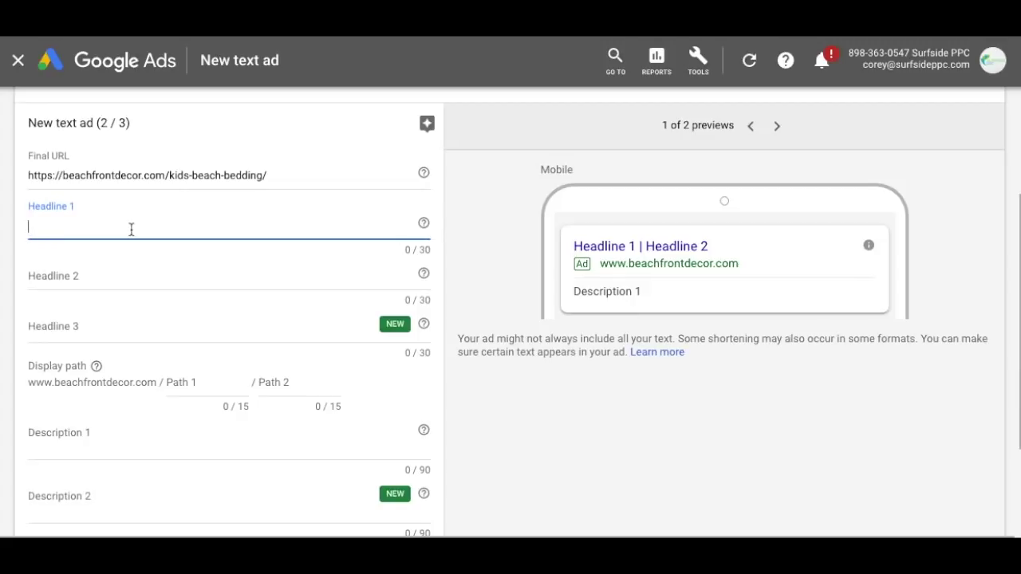
{"action": "scroll", "coordinate": [123, 276], "scroll_direction": "down", "scroll_amount": 3}
{"action": "scroll", "coordinate": [160, 287], "scroll_direction": "up", "scroll_amount": 1}
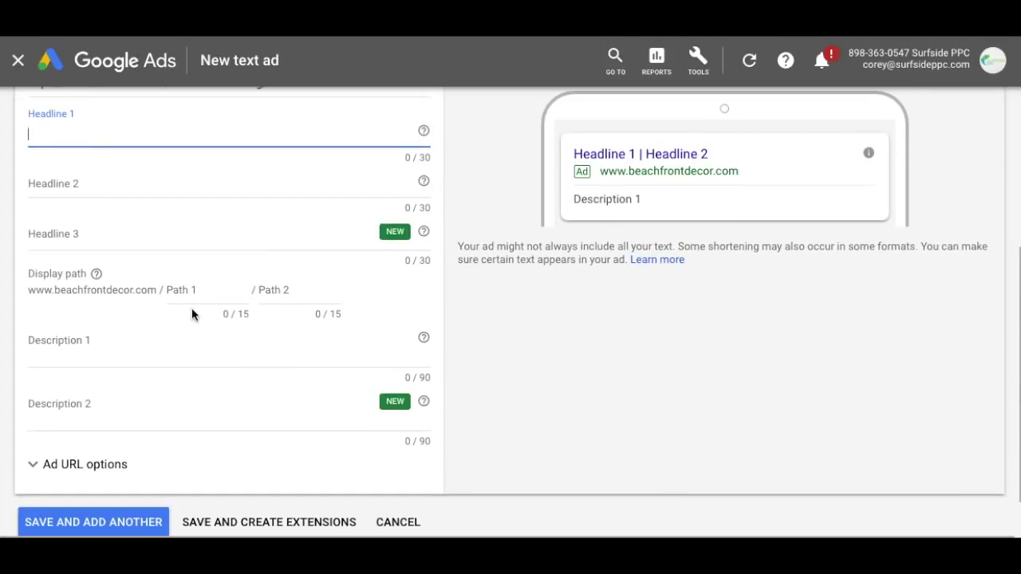
{"action": "scroll", "coordinate": [172, 367], "scroll_direction": "up", "scroll_amount": 1}
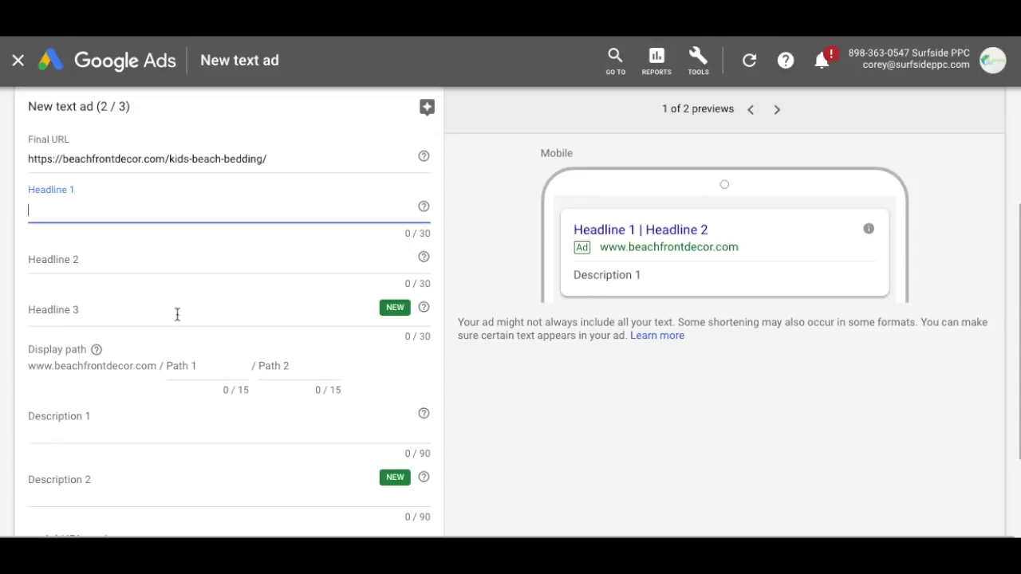
{"action": "type", "text": "{"}
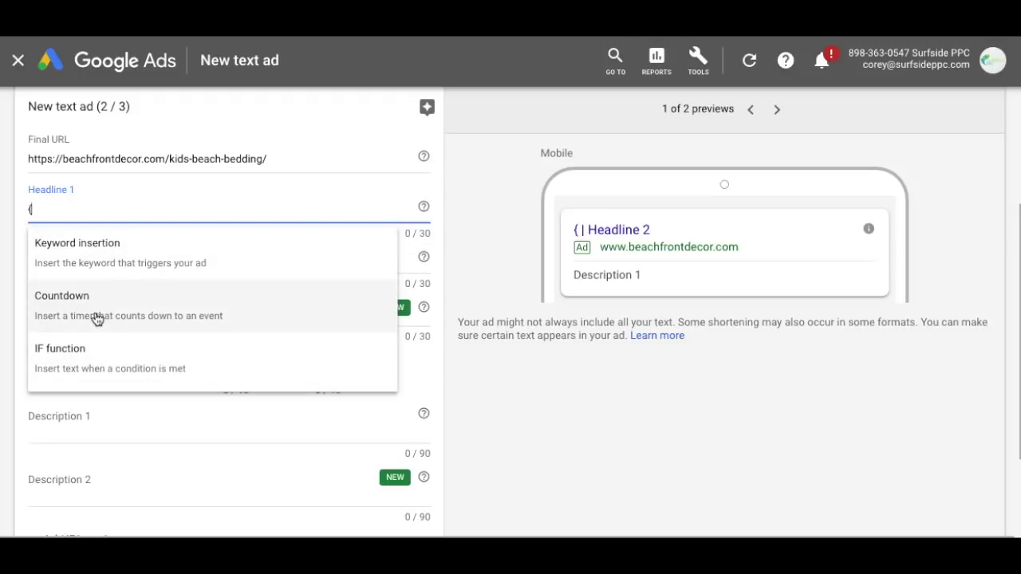
{"action": "left_click", "coordinate": [93, 266]}
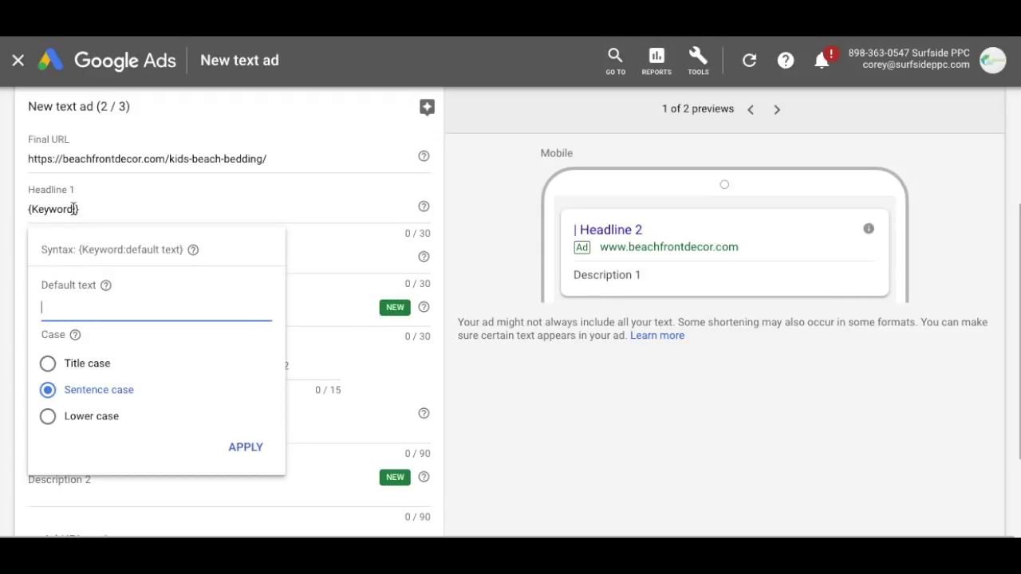
{"action": "left_click", "coordinate": [48, 365]}
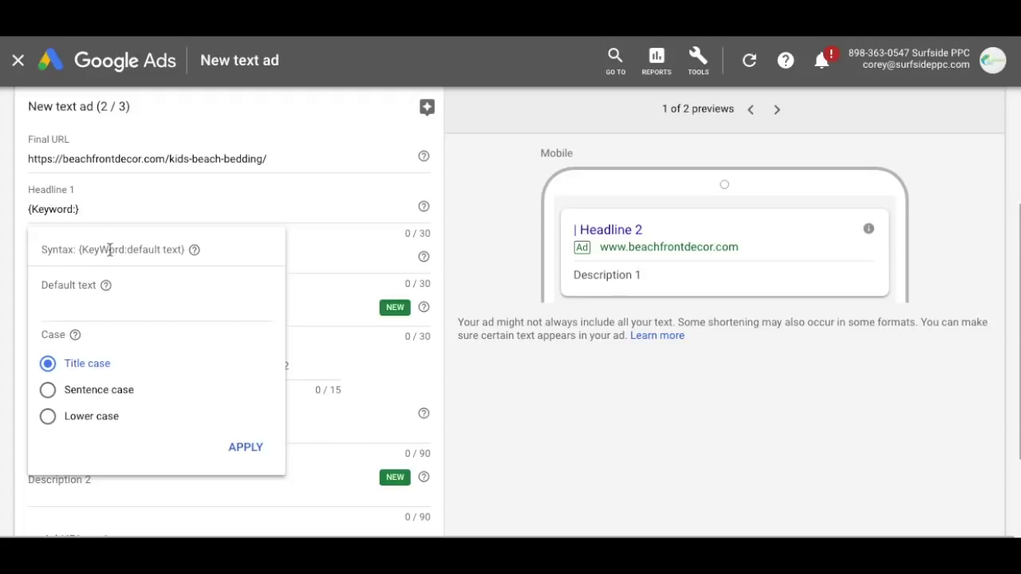
{"action": "left_click", "coordinate": [100, 311]}
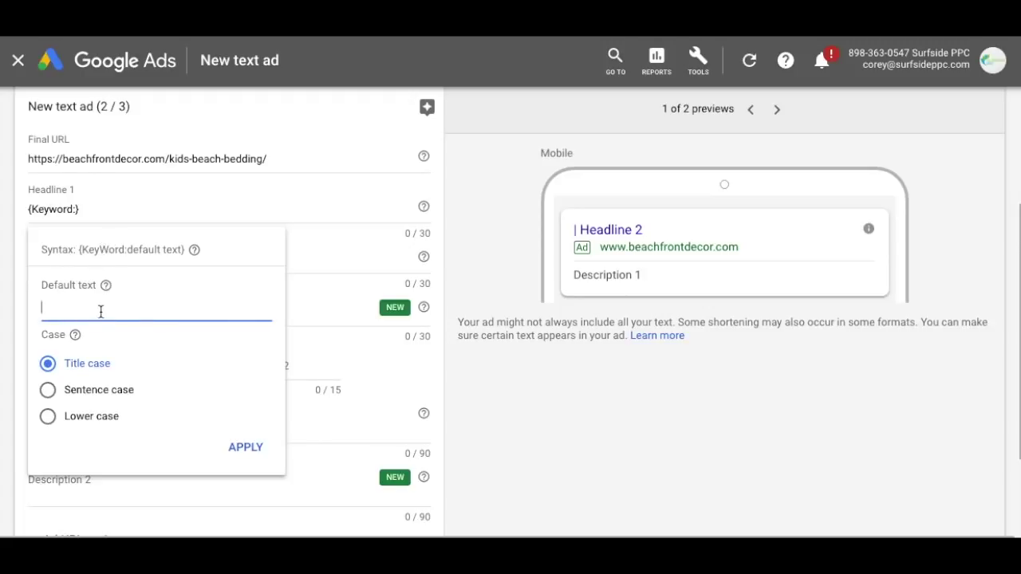
{"action": "type", "text": "Kids Beach Bedding"}
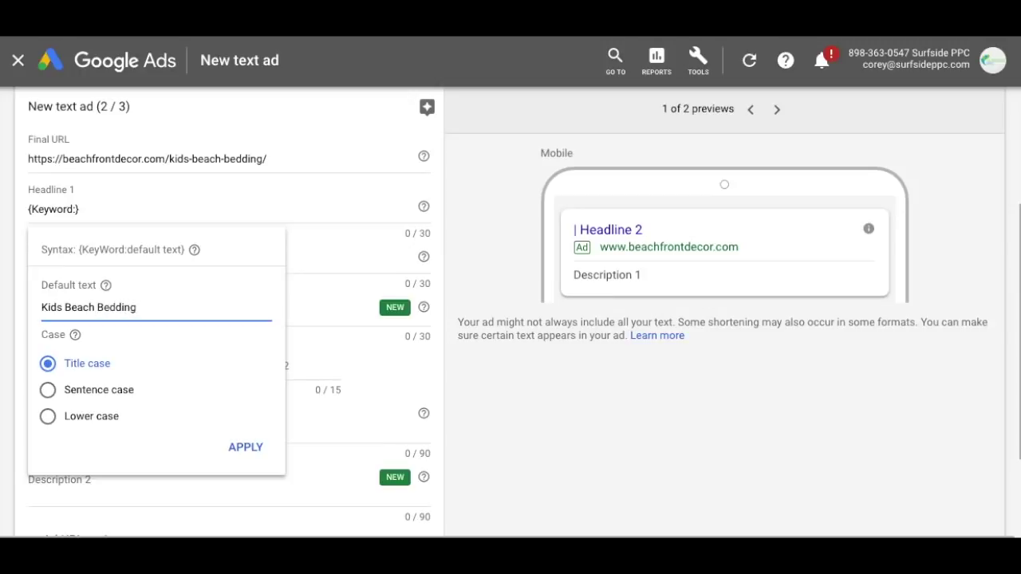
{"action": "left_click", "coordinate": [242, 455]}
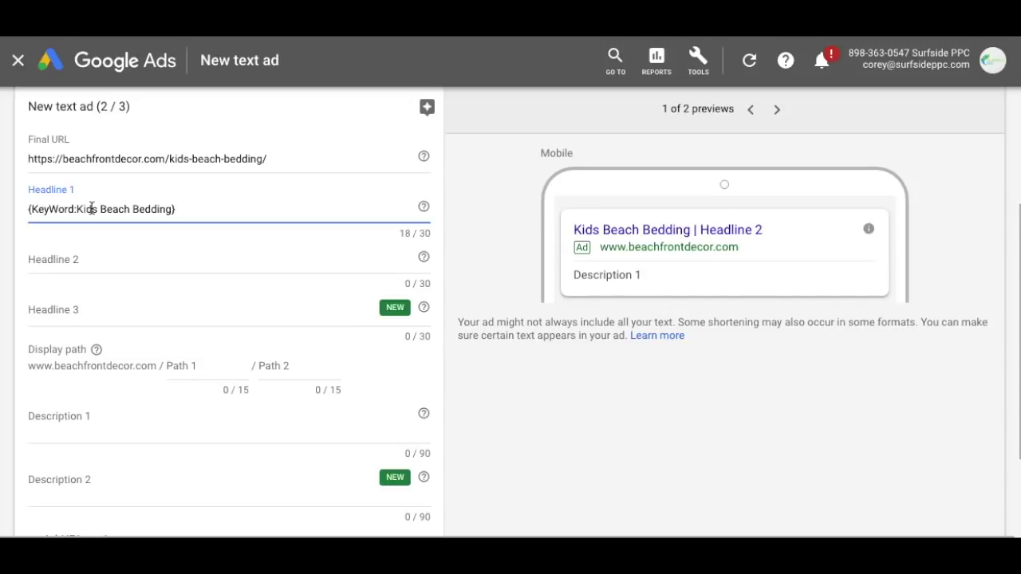
Set Headline 2 to Beachfront Decor and Headline 3 to Coastal Toddler Bedding Sets
{"action": "left_click", "coordinate": [90, 258]}
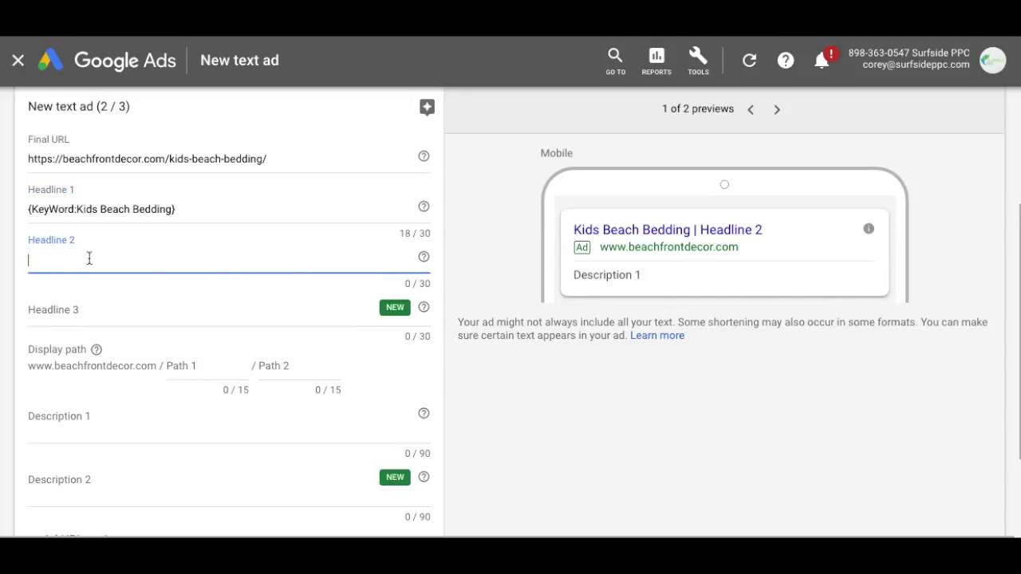
{"action": "type", "text": "Beachfront Decor"}
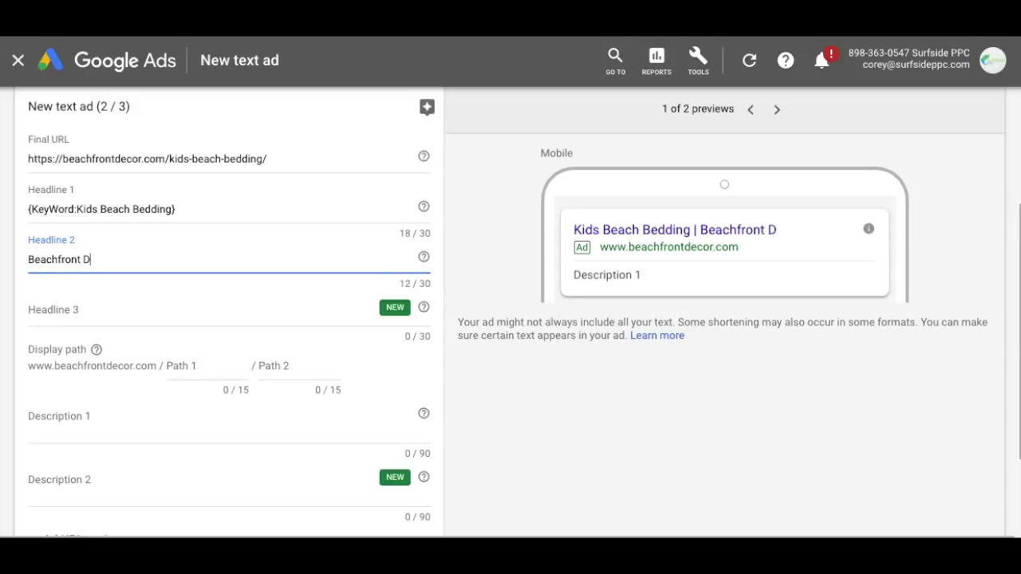
{"action": "left_click", "coordinate": [81, 315]}
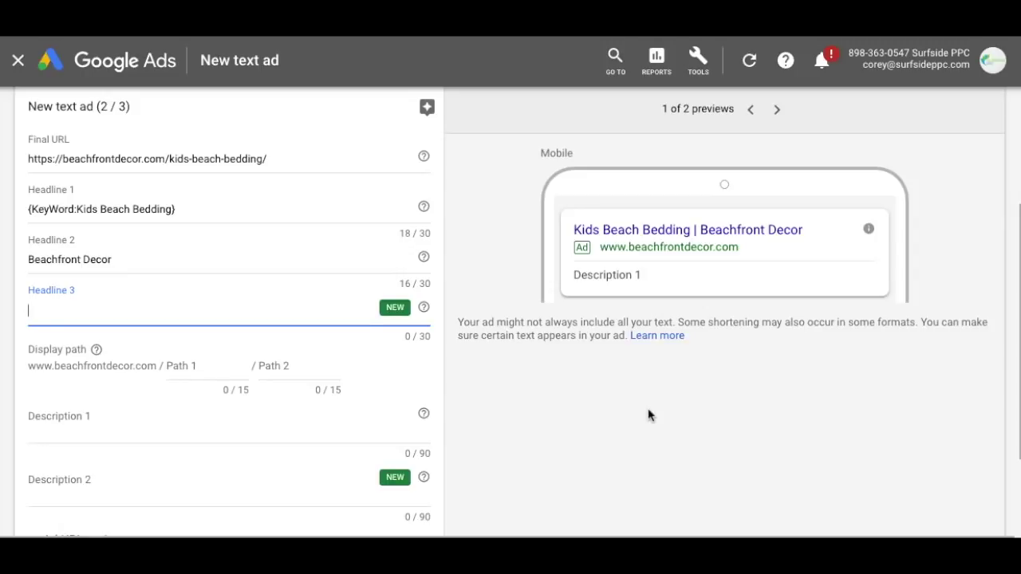
{"action": "type", "text": "Coastal"}
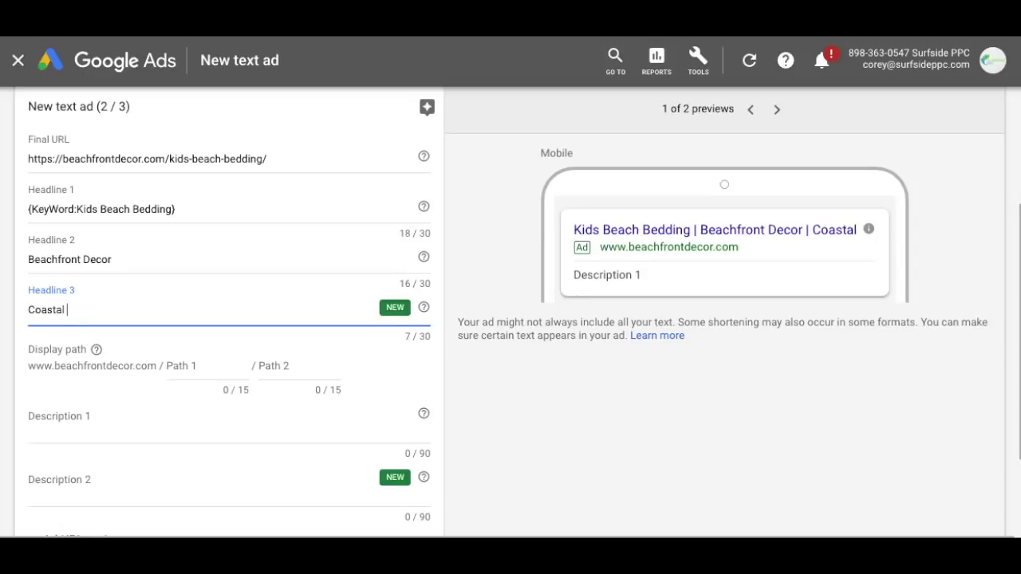
{"action": "type", "text": " Toddler Bedding"}
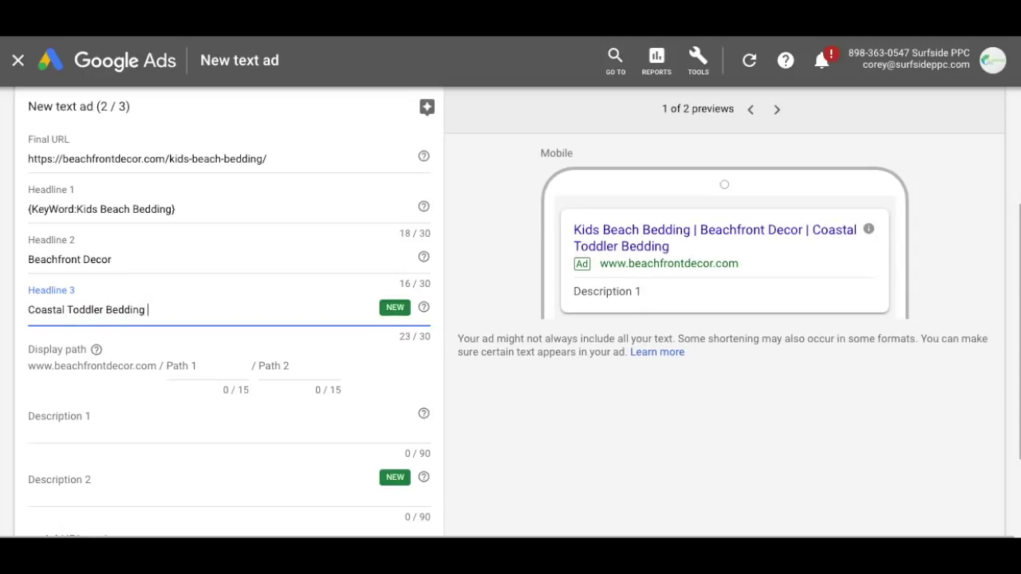
{"action": "type", "text": " Sets"}
Leave the display paths empty and enter "Discover The Top-Rated {KeyWord:Kids Beach Bedding}" as Description 1
{"action": "key", "text": "Tab"}
{"action": "key", "text": "Tab"}
{"action": "key", "text": "Tab"}
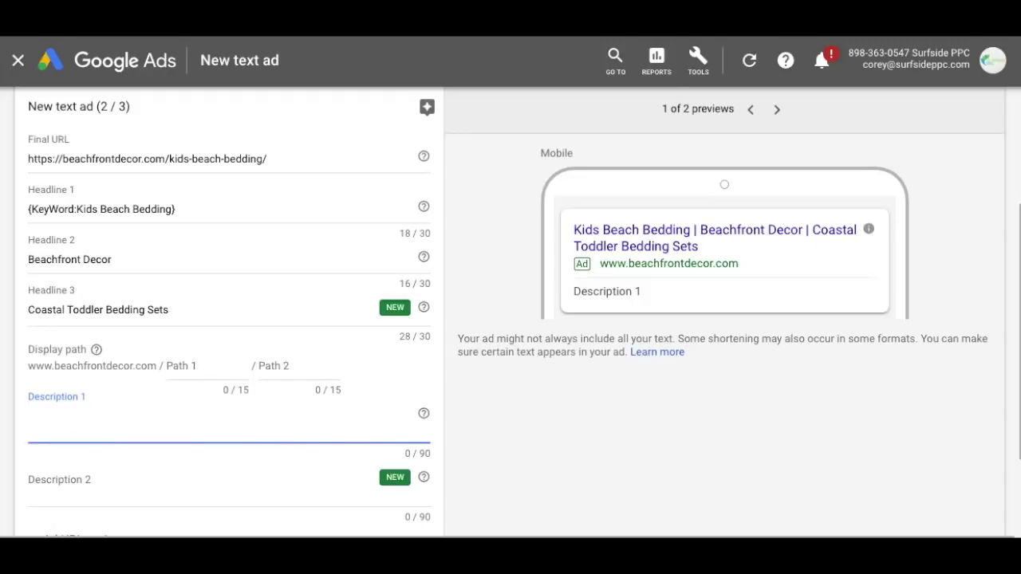
{"action": "type", "text": "Discover "}
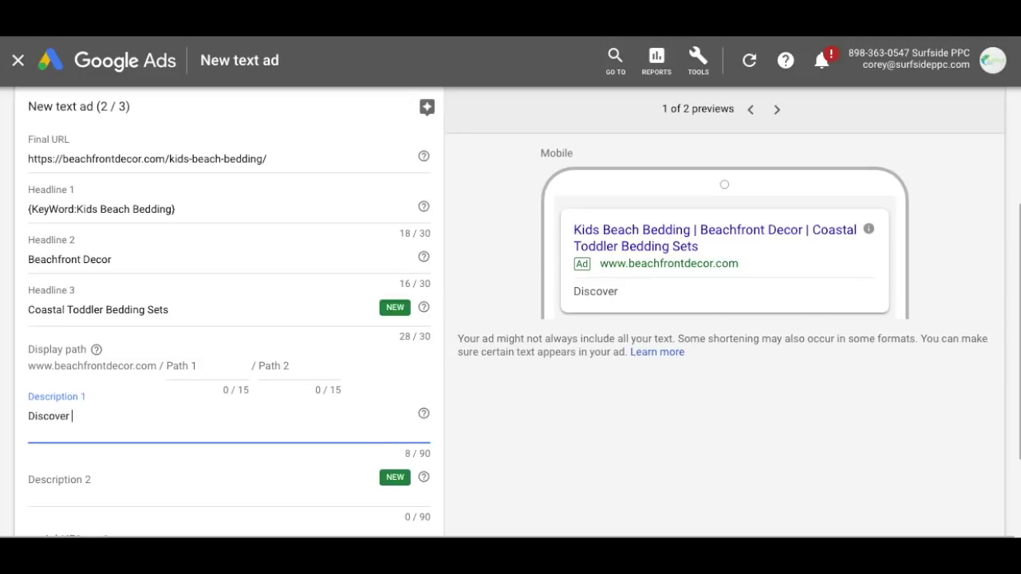
{"action": "type", "text": "The Top-Rated"}
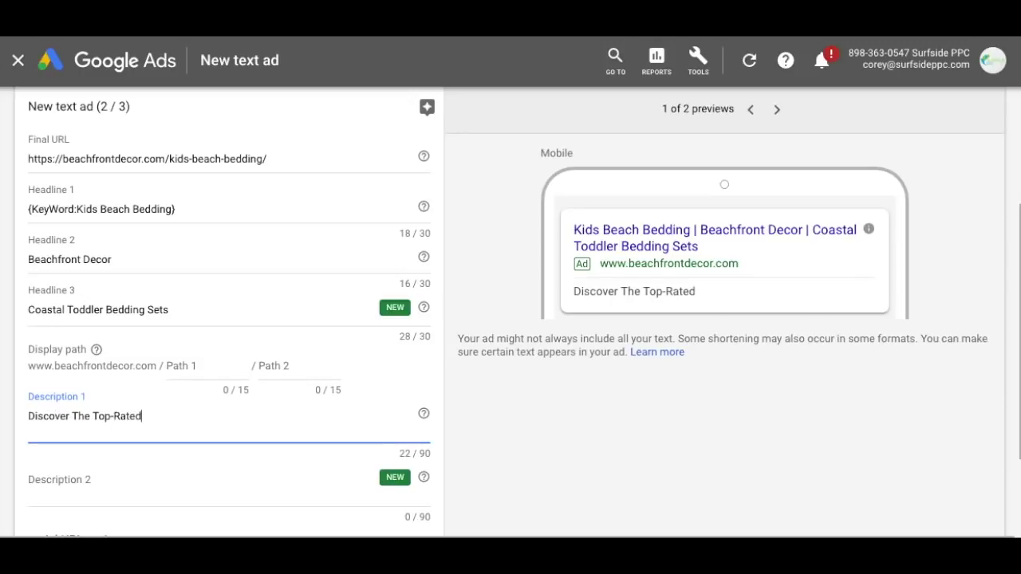
{"action": "type", "text": " {"}
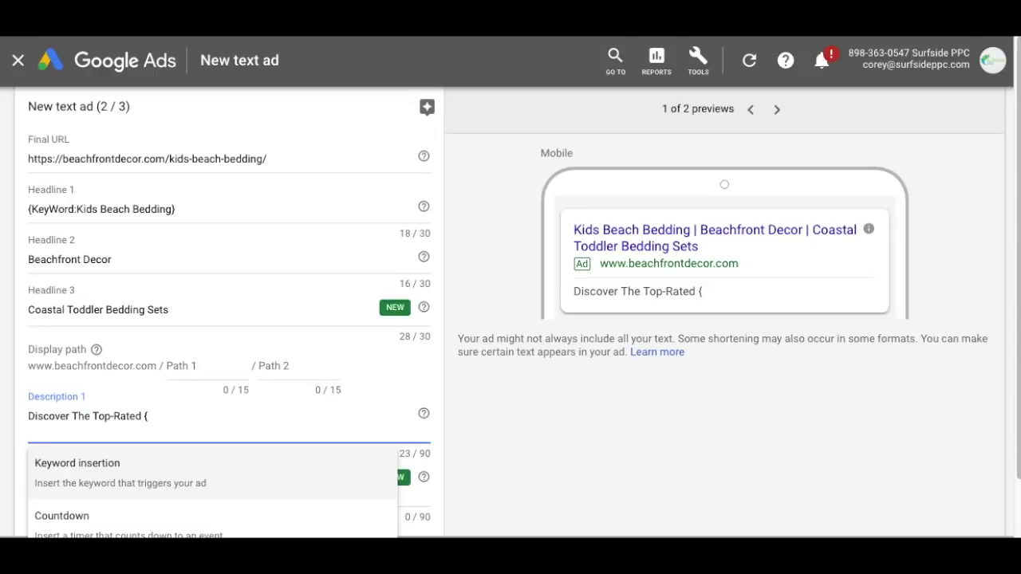
{"action": "type", "text": "KeyWord:"}
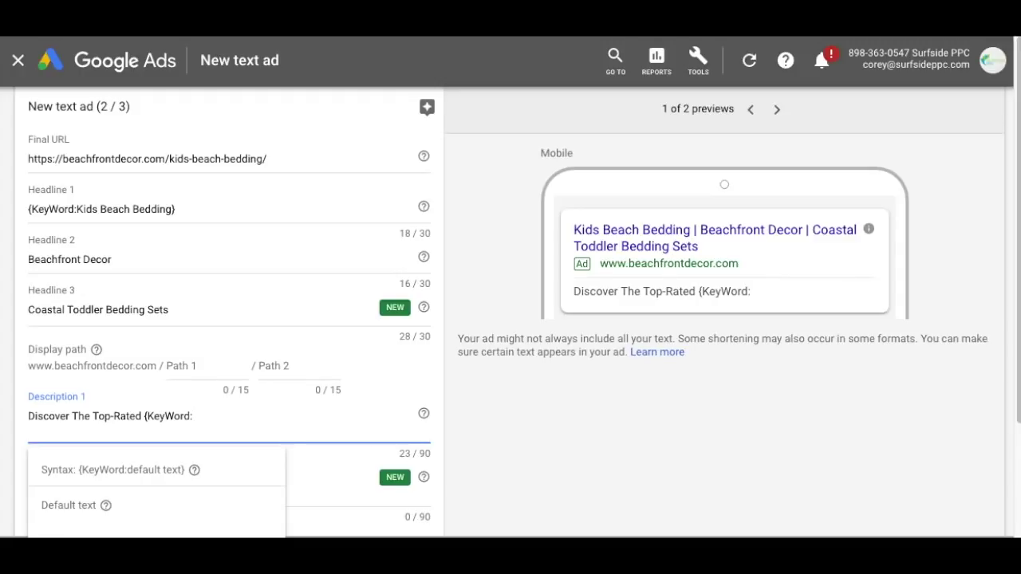
{"action": "type", "text": "Kids Beach B"}
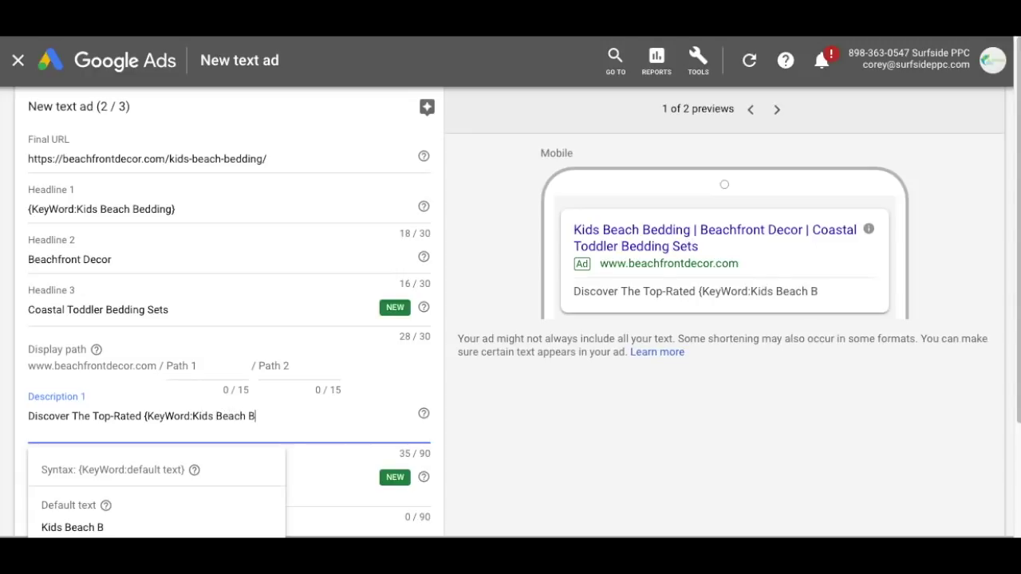
{"action": "type", "text": "edding}"}
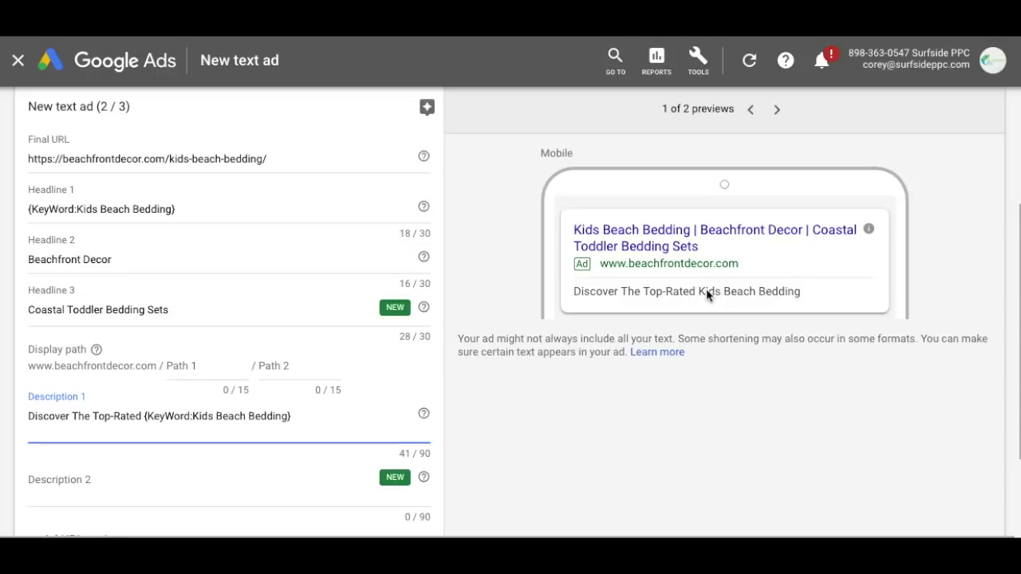
{"action": "key", "text": "BackSpace"}
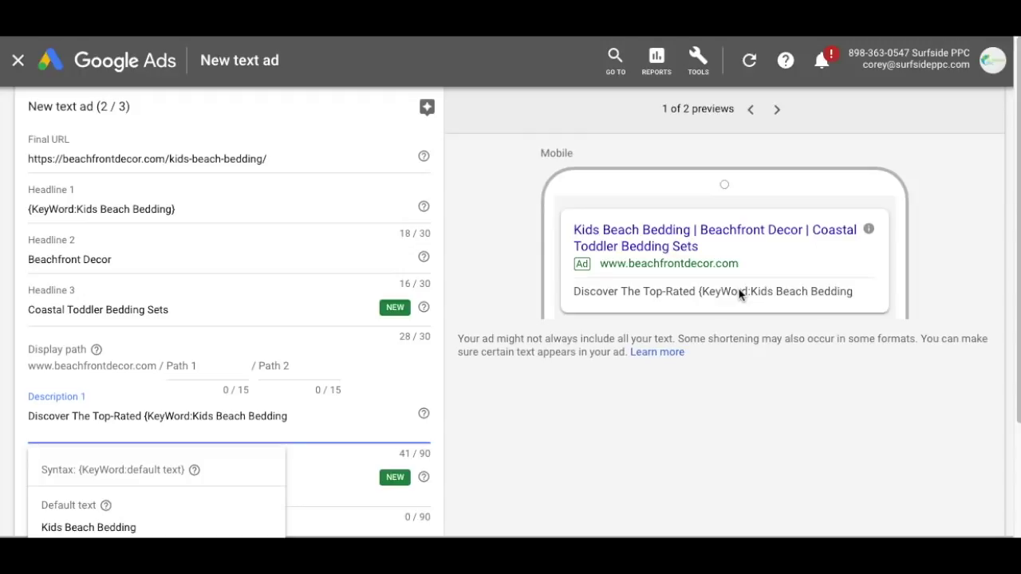
{"action": "type", "text": "}"}
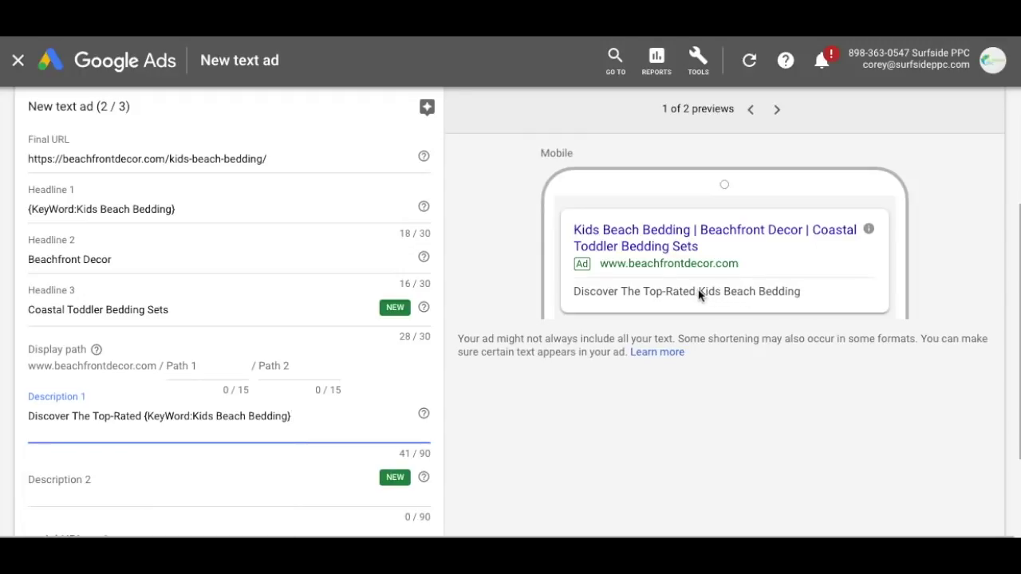
Extend Description 1 after the keyword insertion code with "at Beachfront Decor Today"
{"action": "left_click_drag", "start_coordinate": [76, 209], "coordinate": [29, 209]}
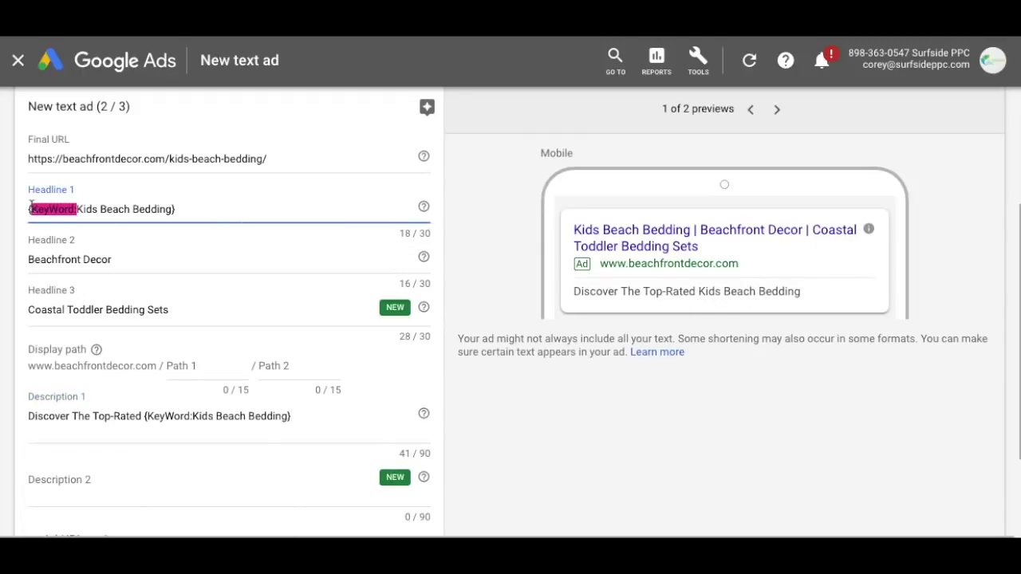
{"action": "left_click", "coordinate": [323, 417]}
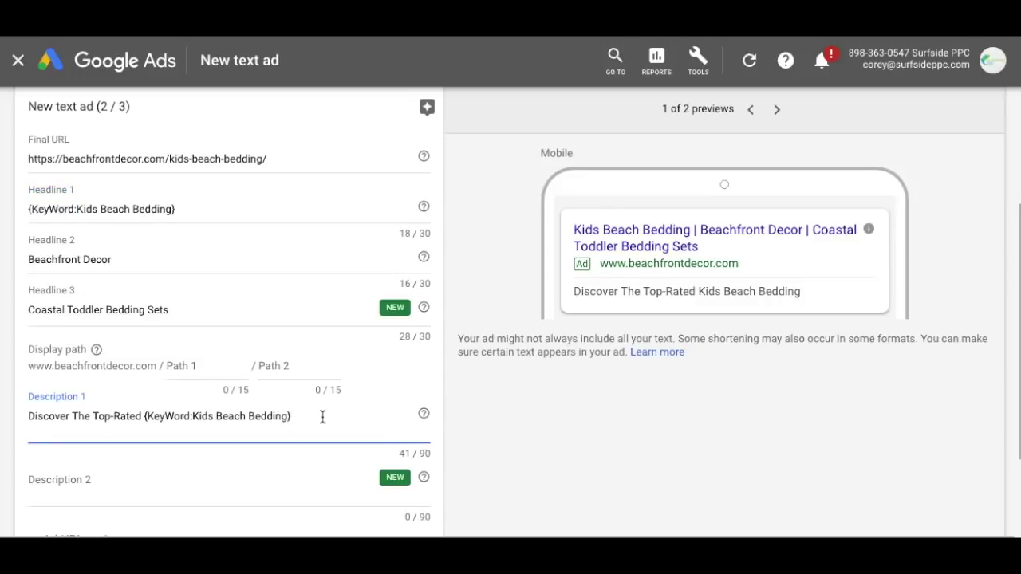
{"action": "type", "text": "at Beachfront"}
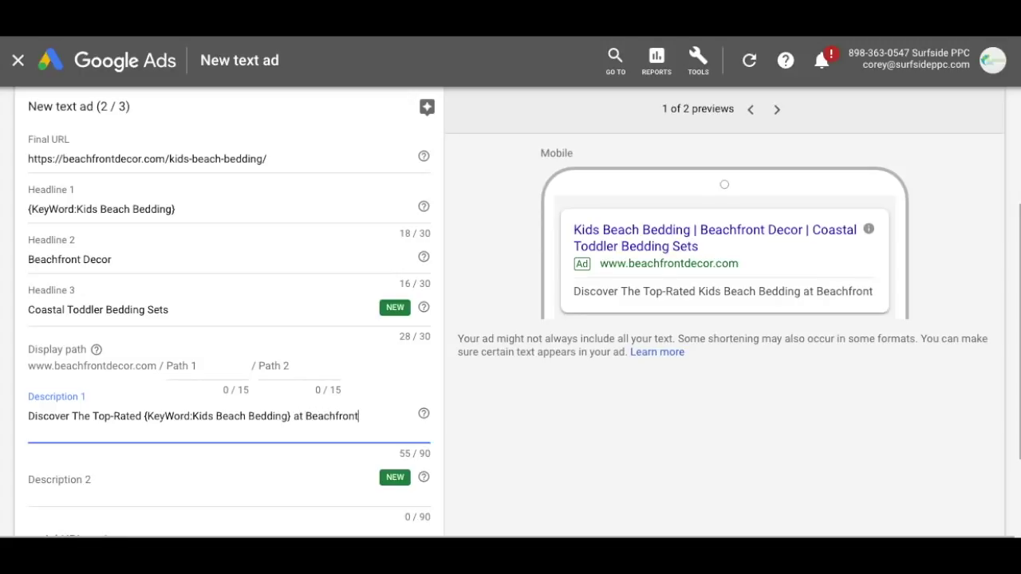
{"action": "type", "text": " Decor Today"}
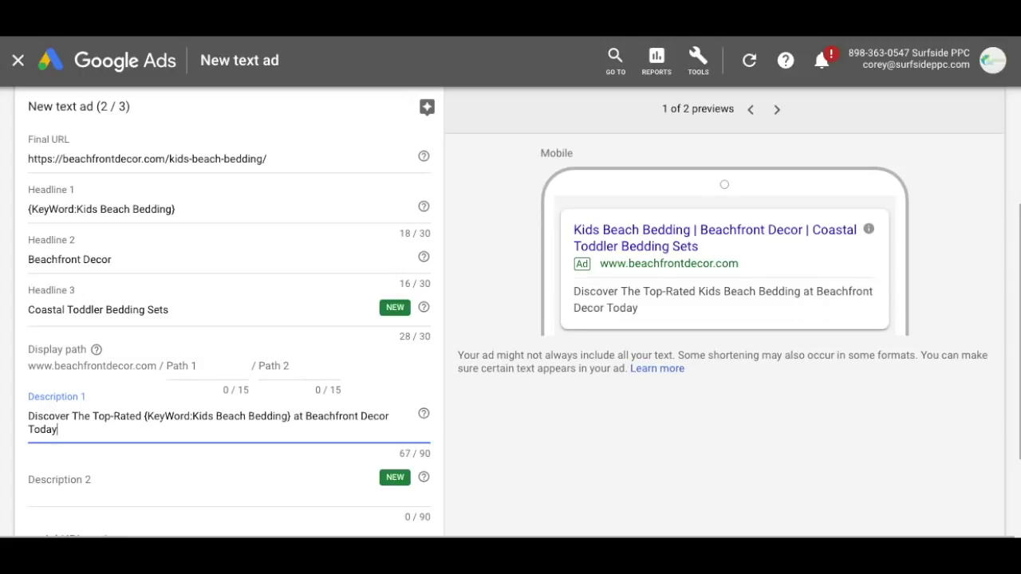
End Description 1 with an exclamation mark and begin Description 2 with "Best {KeyWord:"
{"action": "type", "text": "!"}
{"action": "scroll", "coordinate": [514, 384], "scroll_direction": "down", "scroll_amount": 2}
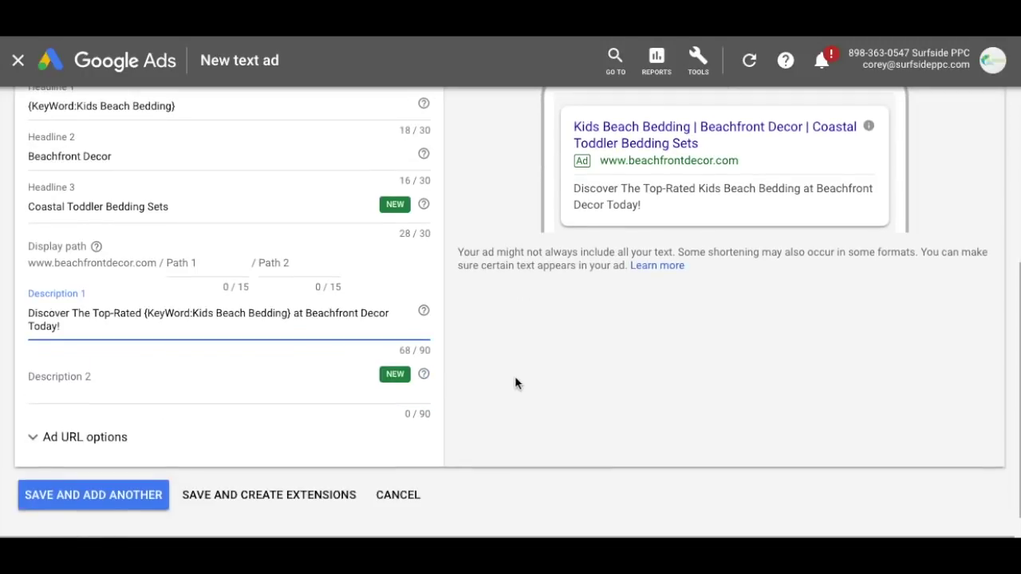
{"action": "left_click", "coordinate": [95, 375]}
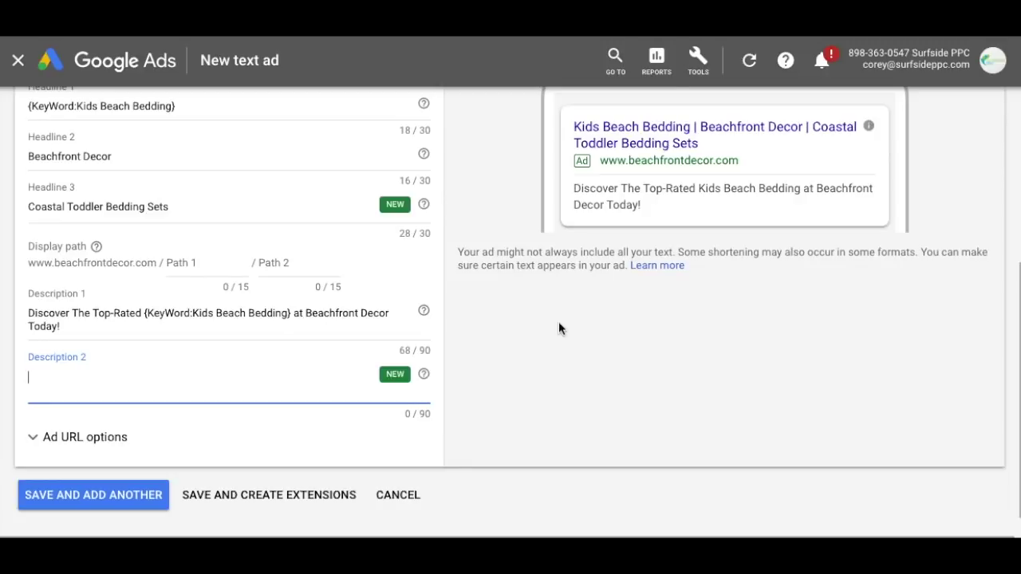
{"action": "type", "text": "Best {KeyWord"}
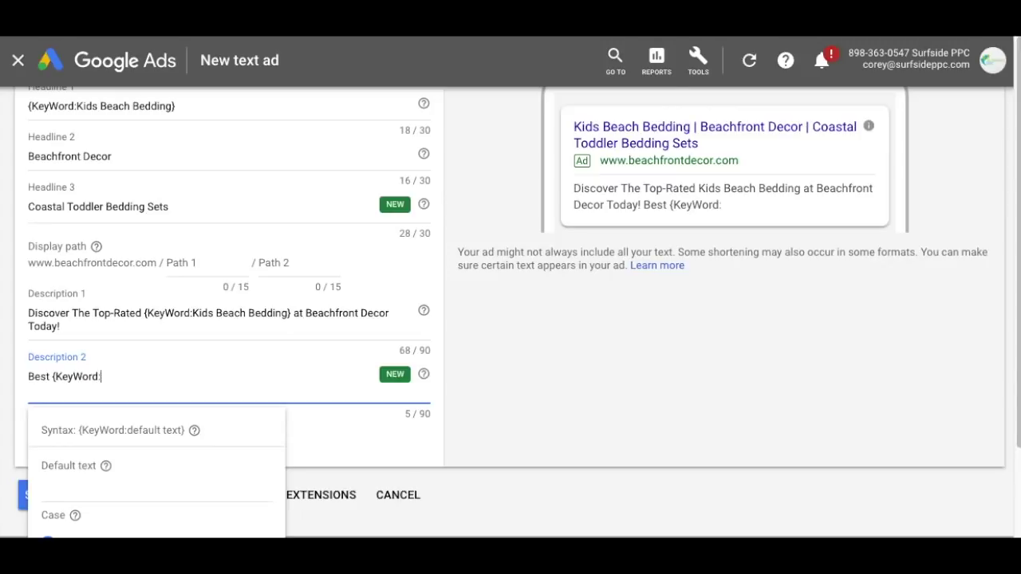
{"action": "type", "text": ":Child"}
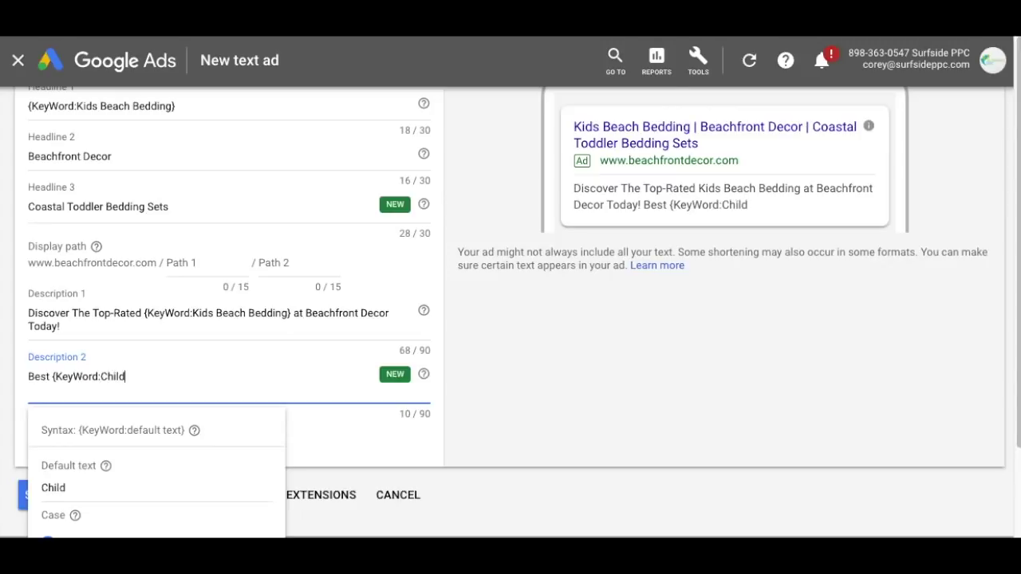
{"action": "type", "text": "rens"}
{"action": "type", "text": " Themed"}
{"action": "key", "text": "BackSpace"}
{"action": "key", "text": "BackSpace"}
{"action": "key", "text": "BackSpace"}
{"action": "key", "text": "BackSpace"}
{"action": "key", "text": "BackSpace"}
{"action": "key", "text": "BackSpace"}
{"action": "key", "text": "BackSpace"}
{"action": "key", "text": "BackSpace"}
{"action": "key", "text": "BackSpace"}
{"action": "key", "text": "BackSpace"}
{"action": "key", "text": "BackSpace"}
{"action": "key", "text": "BackSpace"}
{"action": "key", "text": "BackSpace"}
{"action": "key", "text": "BackSpace"}
{"action": "key", "text": "BackSpace"}
{"action": "key", "text": "BackSpace"}
Complete the keyword insertion code in Description 2 with the default text Toddler Beach Bedding Sets
{"action": "type", "text": "Toddler "}
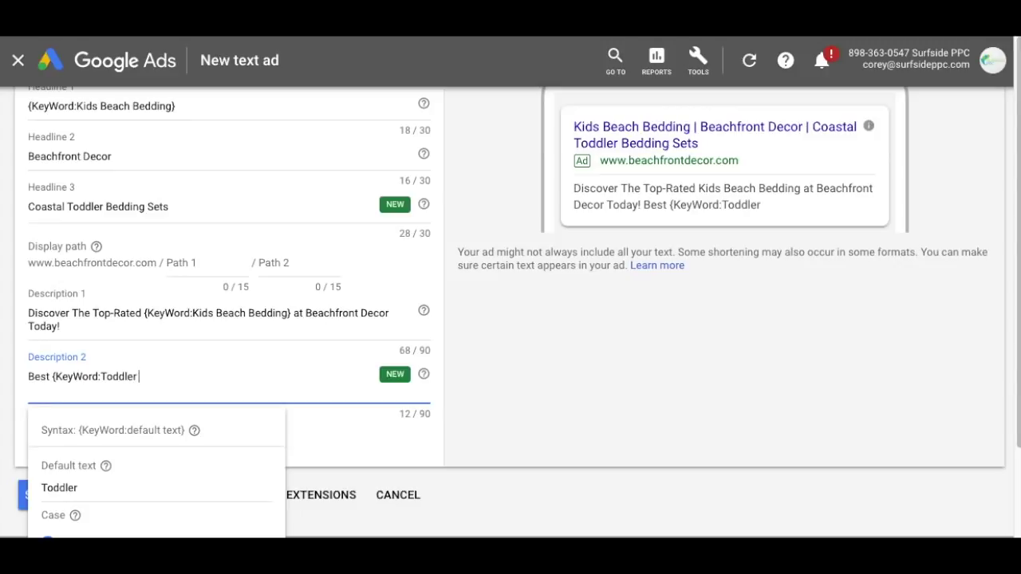
{"action": "type", "text": "Beach Beddin"}
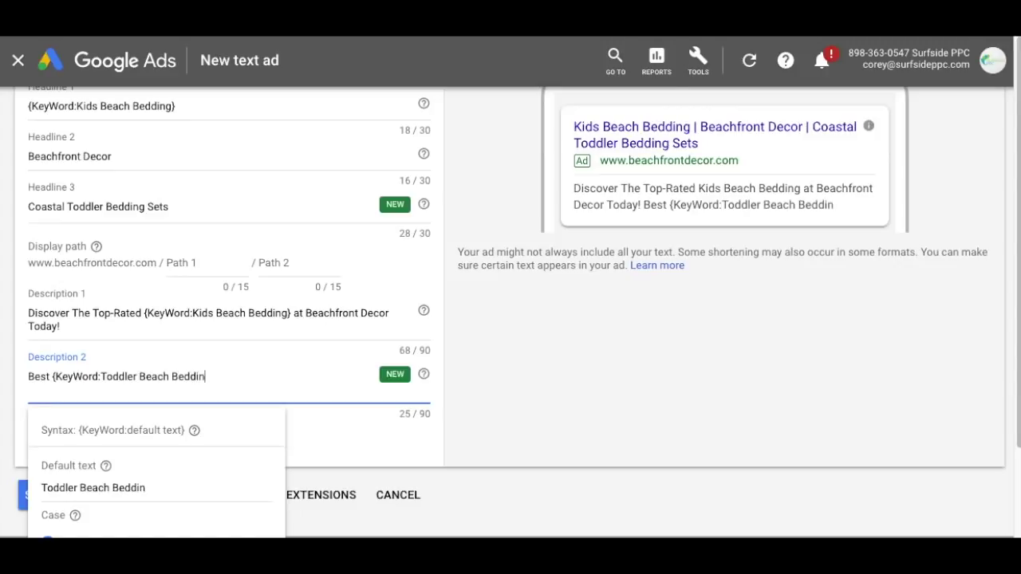
{"action": "type", "text": "g Sets}"}
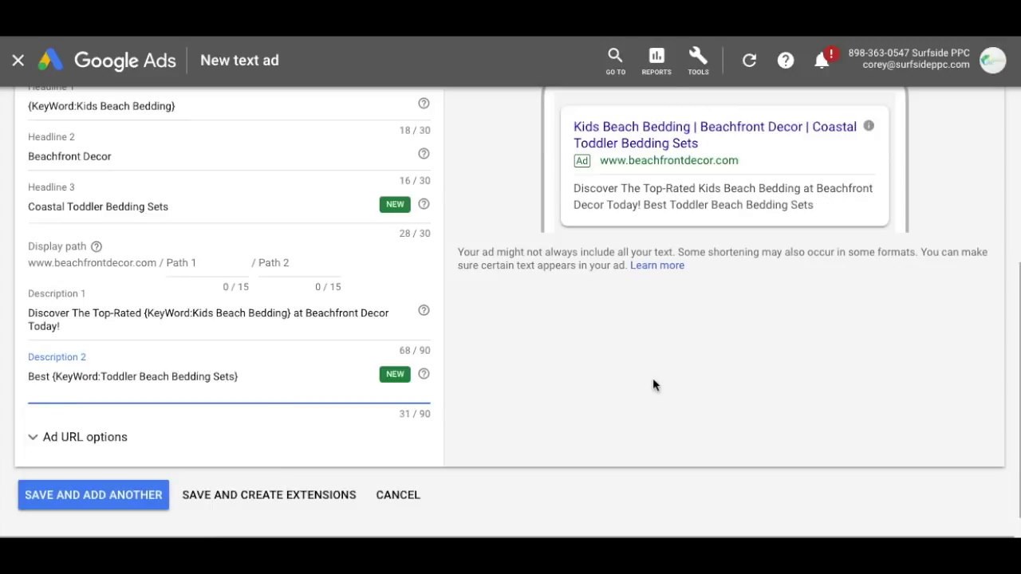
Put "The" before "Best" in Description 2 and append "and Coastal Comforters For Your Child's Bedroom!" after the insertion code
{"action": "key", "text": "Home"}
{"action": "type", "text": "The"}
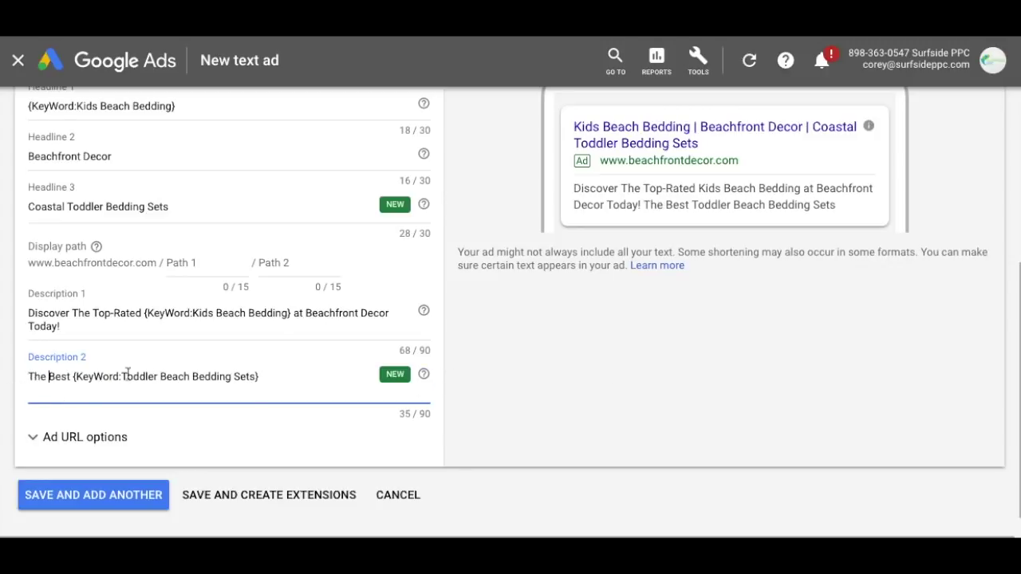
{"action": "key", "text": "End"}
{"action": "type", "text": "and Coastal Comfor"}
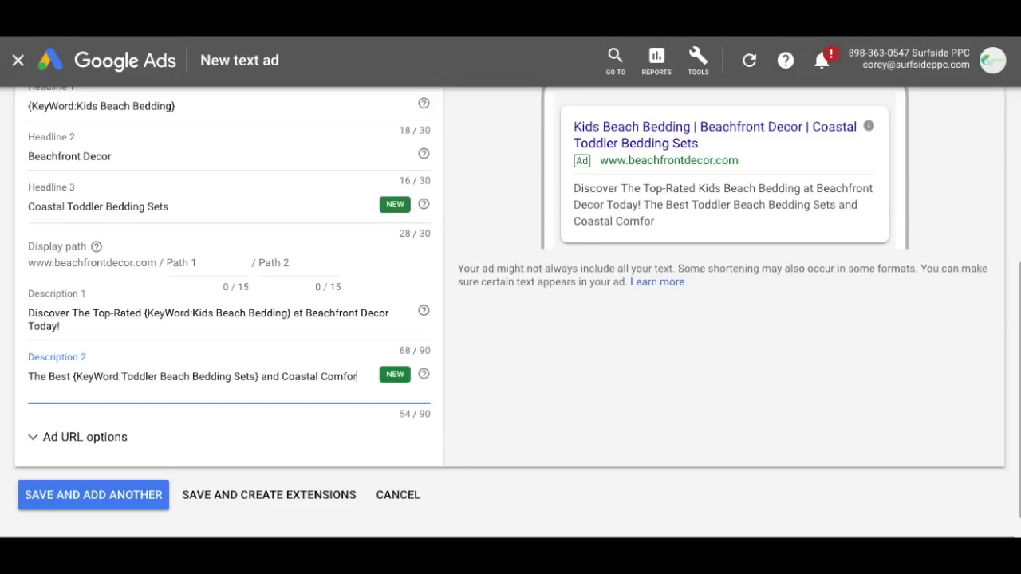
{"action": "type", "text": "ters For Yo"}
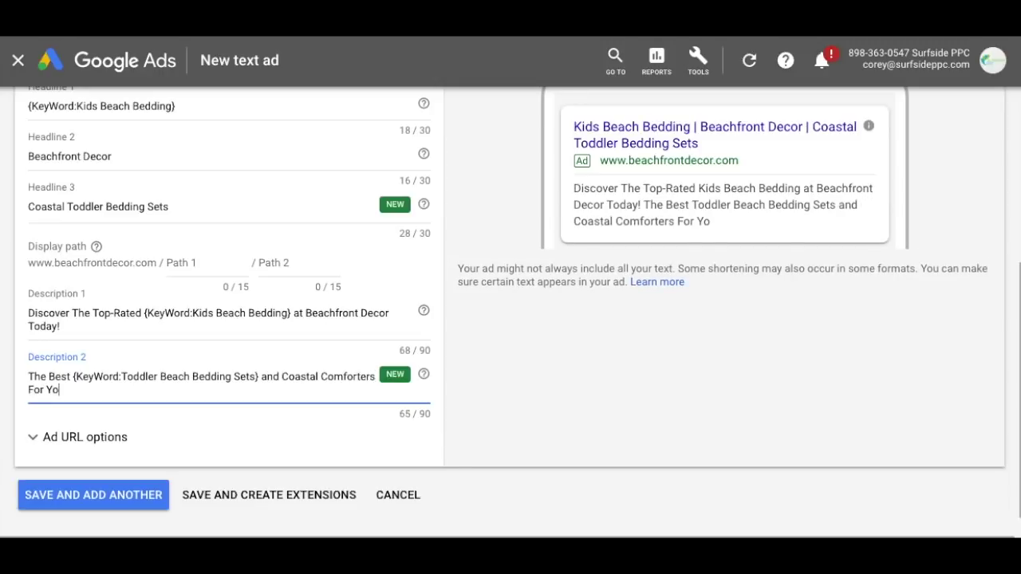
{"action": "type", "text": "ur Child's"}
{"action": "key", "text": "BackSpace"}
{"action": "type", "text": "'s Bedroom!"}
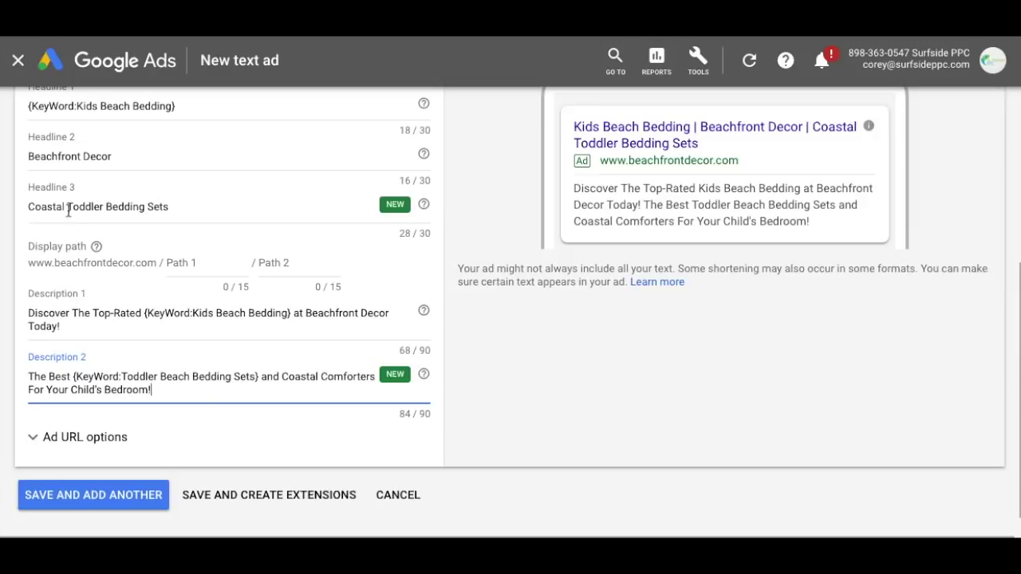
{"action": "left_click", "coordinate": [54, 109]}
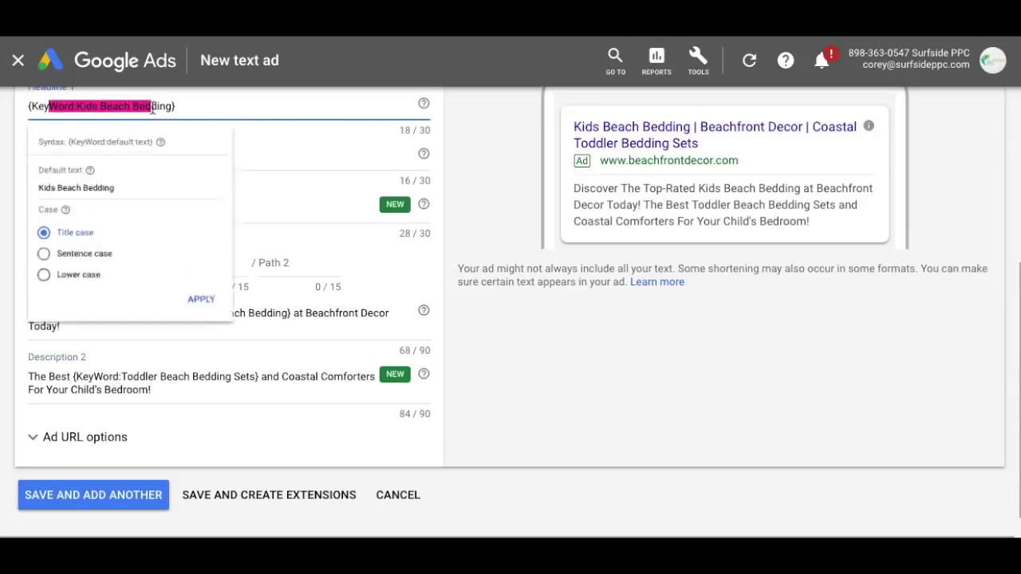
{"action": "left_click", "coordinate": [335, 318]}
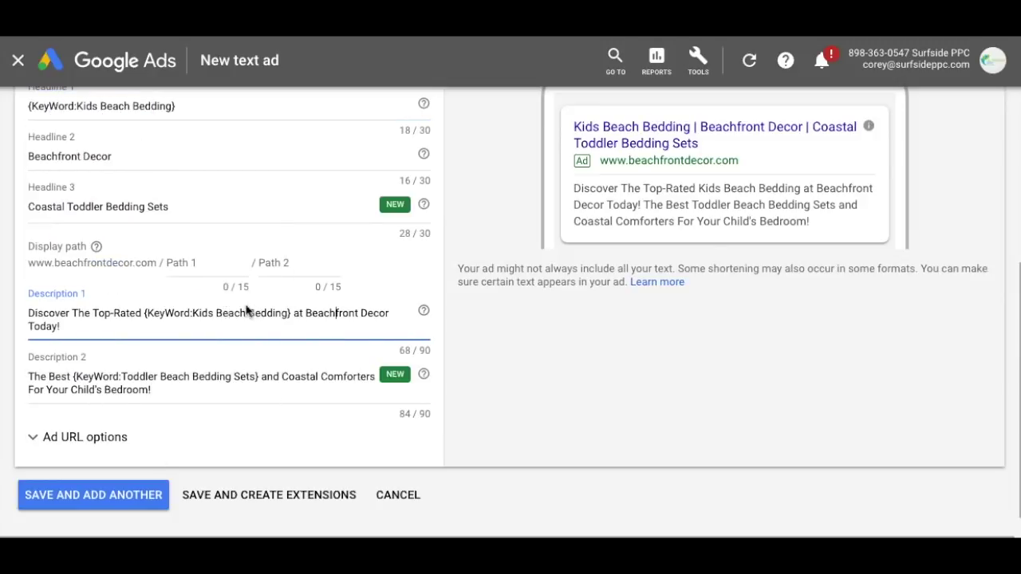
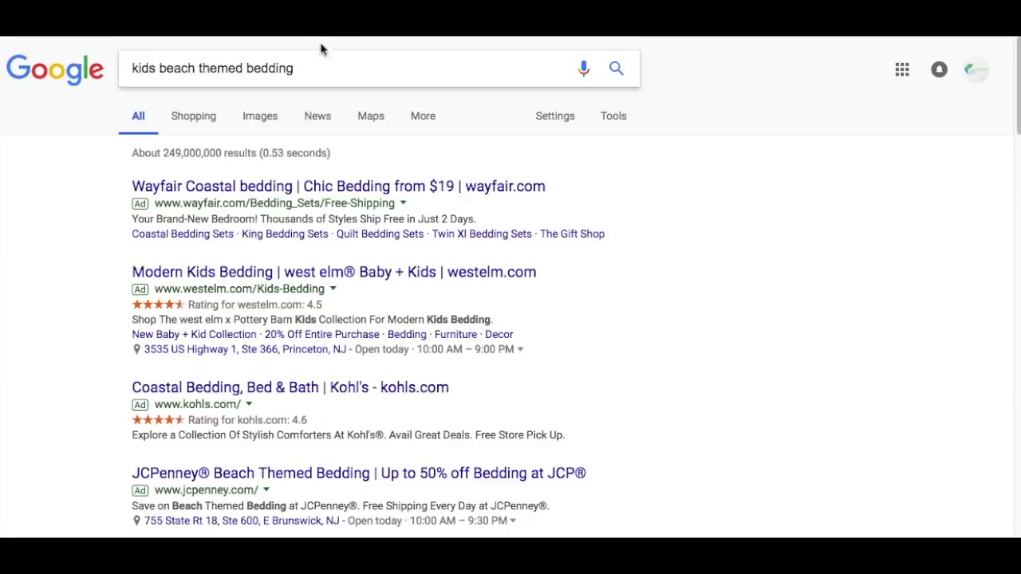
Switch to Google Search and search for "childrens coastal bedding"
{"action": "type", "text": "childre"}
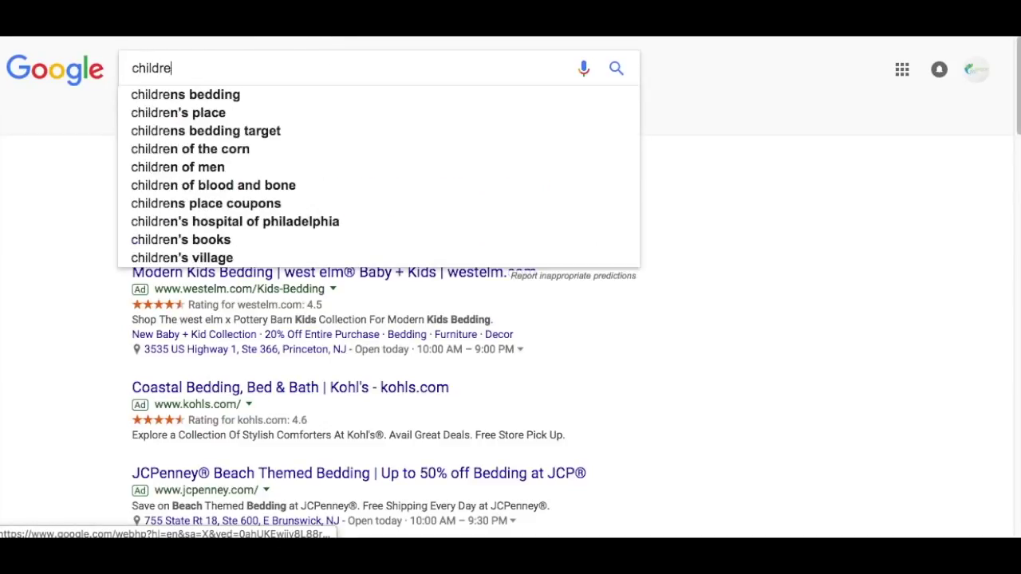
{"action": "type", "text": "ns coastal bedding"}
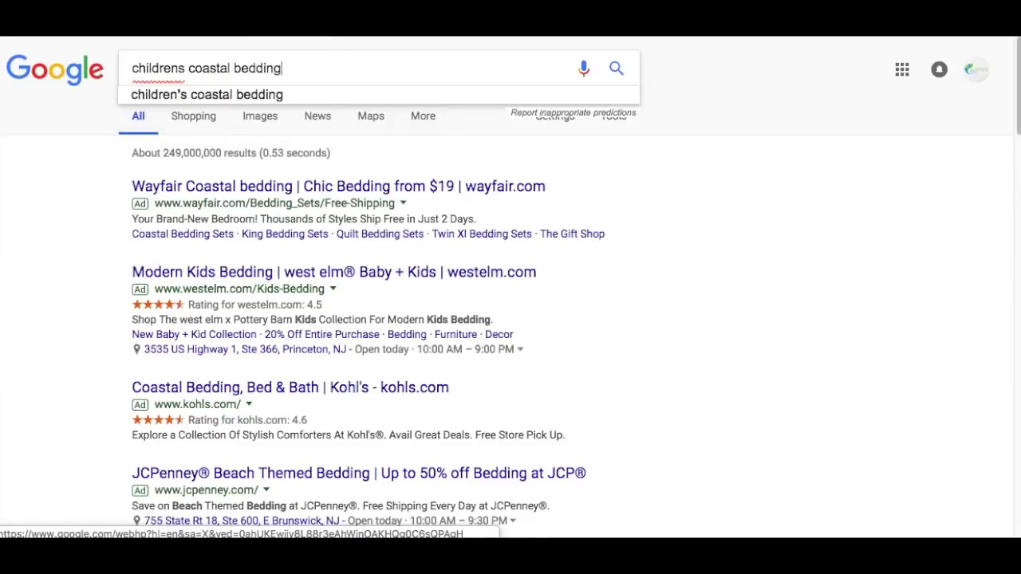
{"action": "key", "text": "Return"}
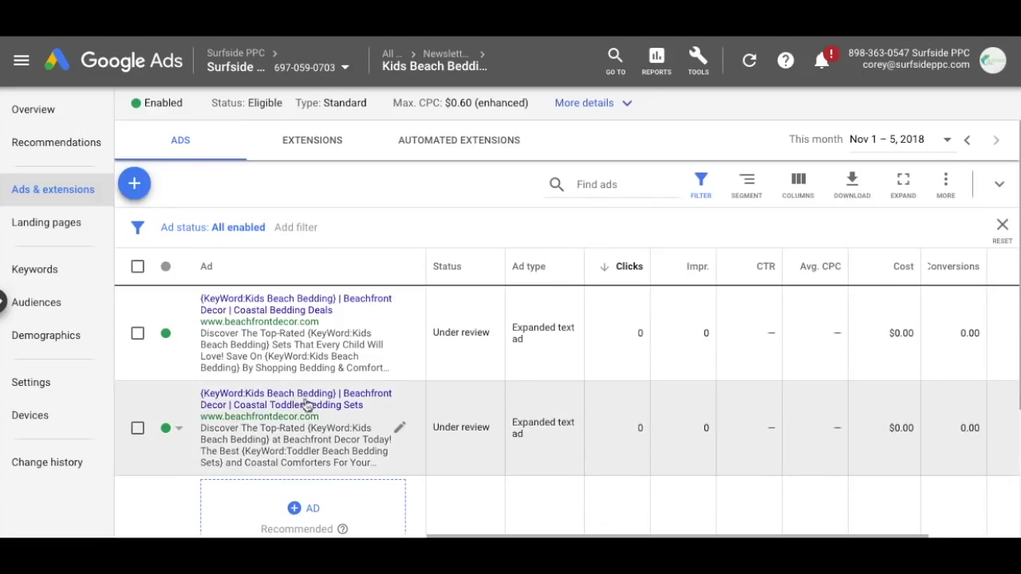
In Google Ads, open the Coastal Toddler Bedding Sets ad for editing and replace Headline 1 with "Childrens Coastal Bedding"
{"action": "left_click", "coordinate": [400, 431]}
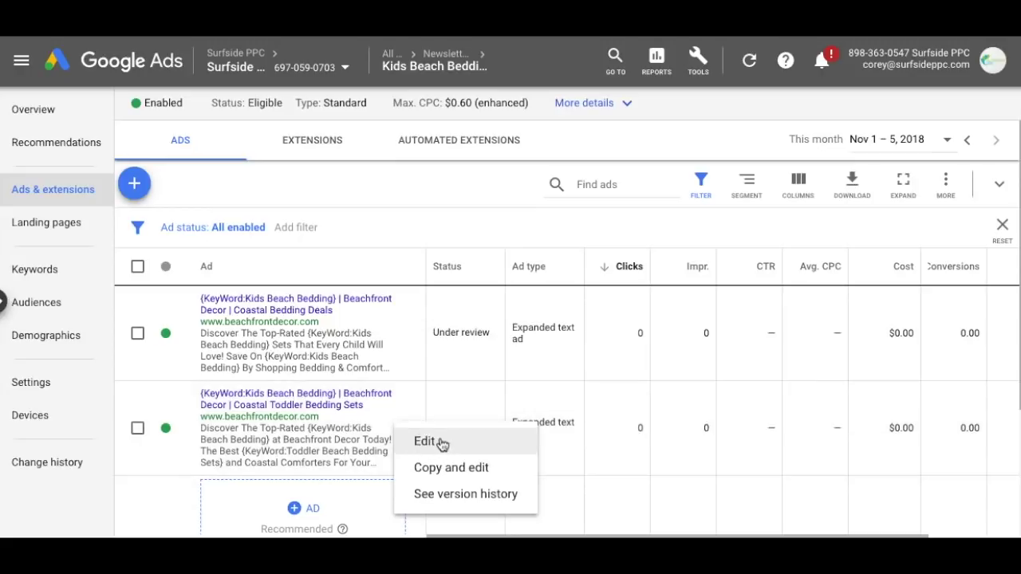
{"action": "left_click", "coordinate": [426, 442]}
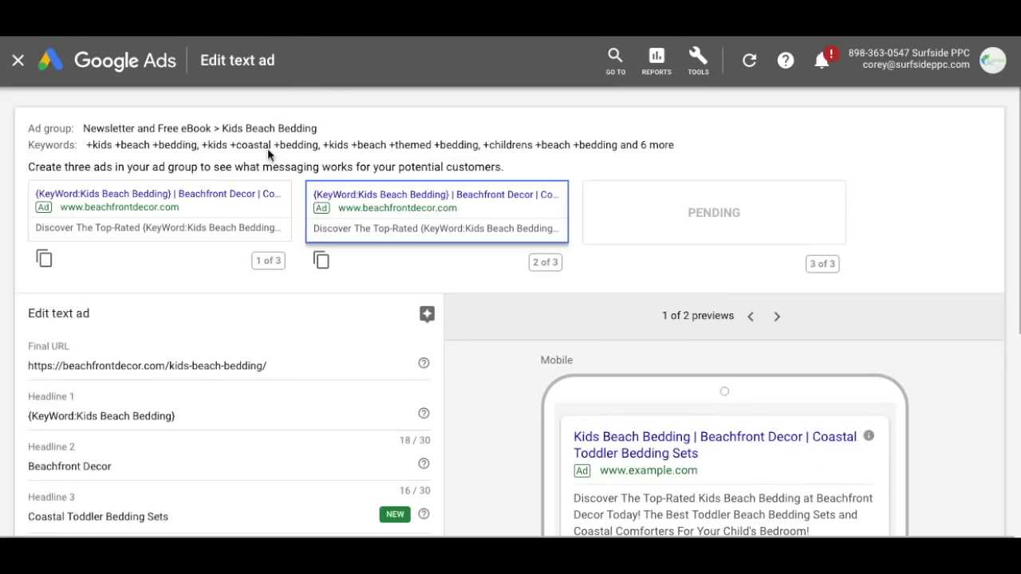
{"action": "scroll", "coordinate": [239, 376], "scroll_direction": "down", "scroll_amount": 1}
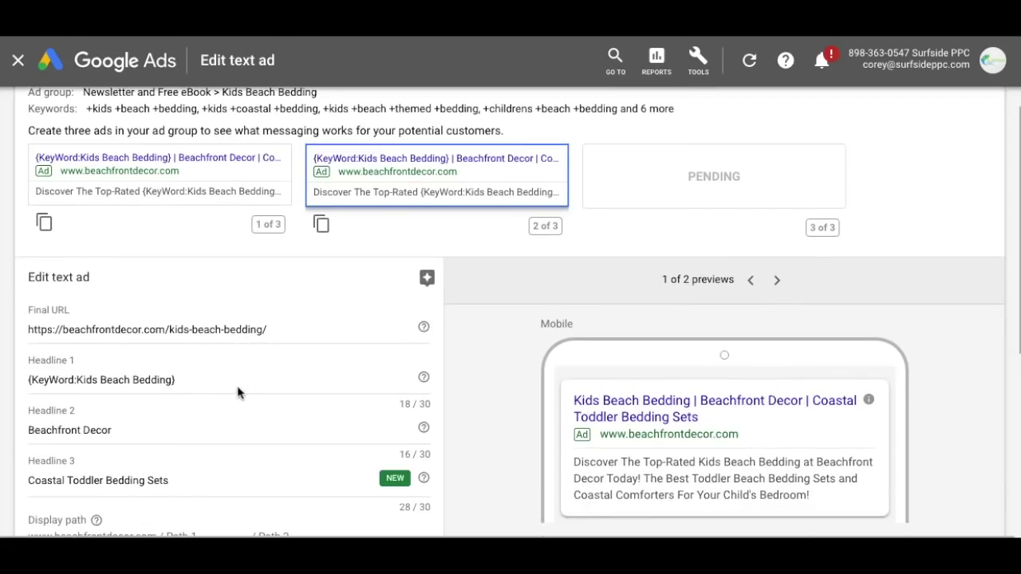
{"action": "left_click_drag", "start_coordinate": [236, 381], "coordinate": [24, 382]}
{"action": "type", "text": "Chil"}
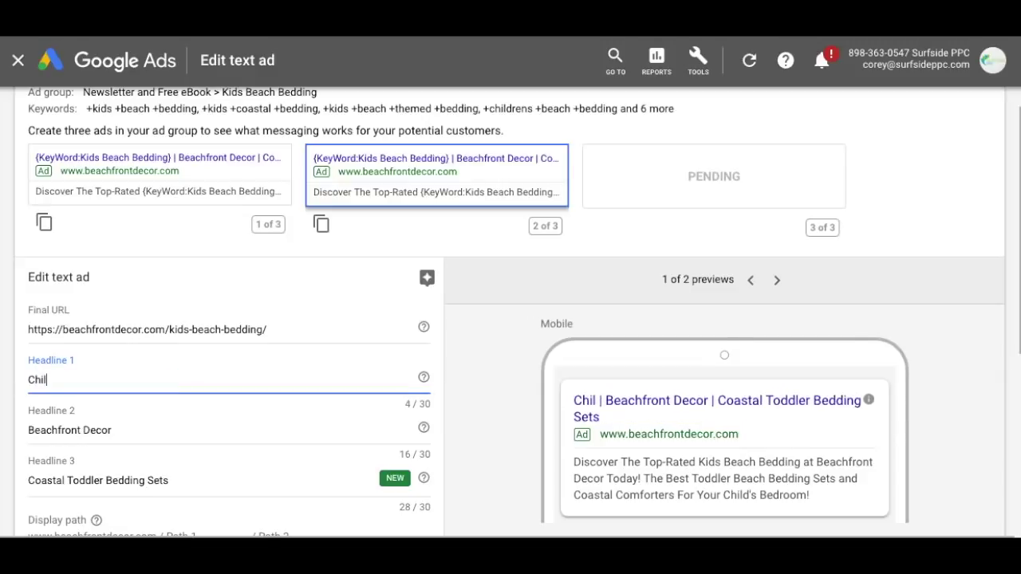
{"action": "type", "text": "drens Coastal Bedding"}
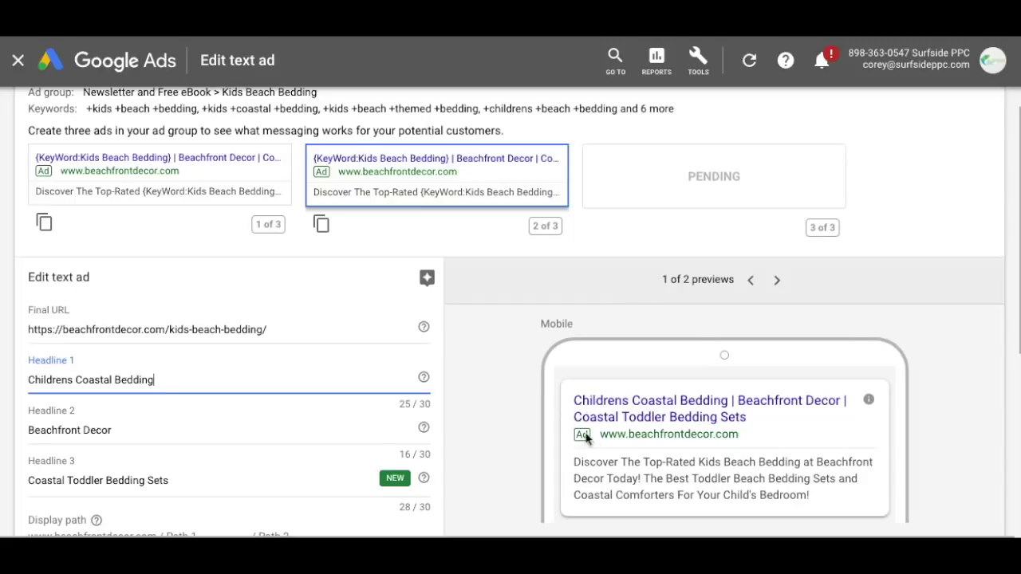
Copy the Headline 1 text over the keyword insertion codes in Description 1 and Description 2
{"action": "scroll", "coordinate": [481, 430], "scroll_direction": "down", "scroll_amount": 3}
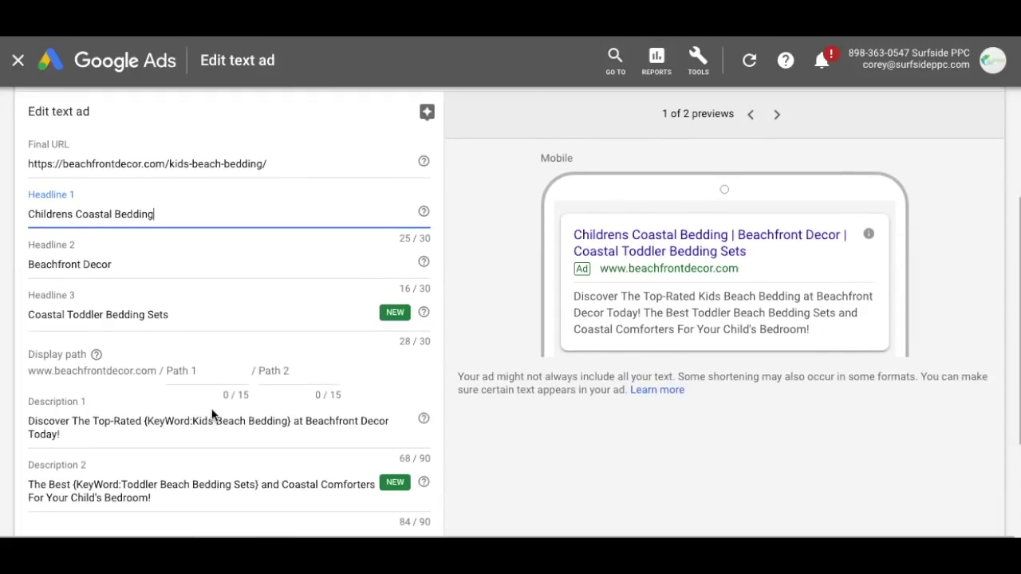
{"action": "key", "text": "ctrl+shift+Left"}
{"action": "key", "text": "ctrl+shift+Left"}
{"action": "key", "text": "ctrl+shift+Left"}
{"action": "key", "text": "ctrl+c"}
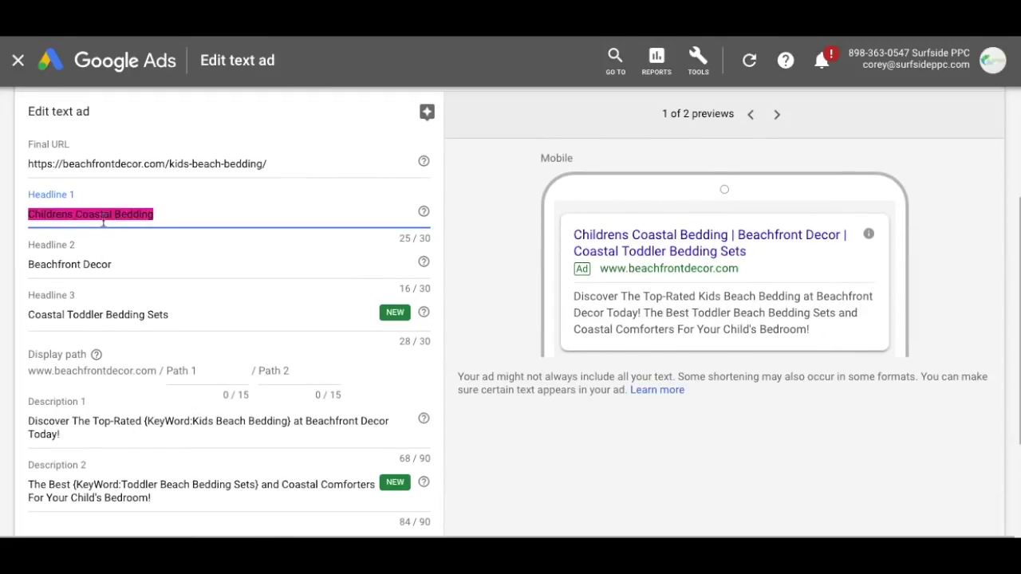
{"action": "left_click_drag", "start_coordinate": [290, 424], "coordinate": [138, 416]}
{"action": "key", "text": "ctrl+v"}
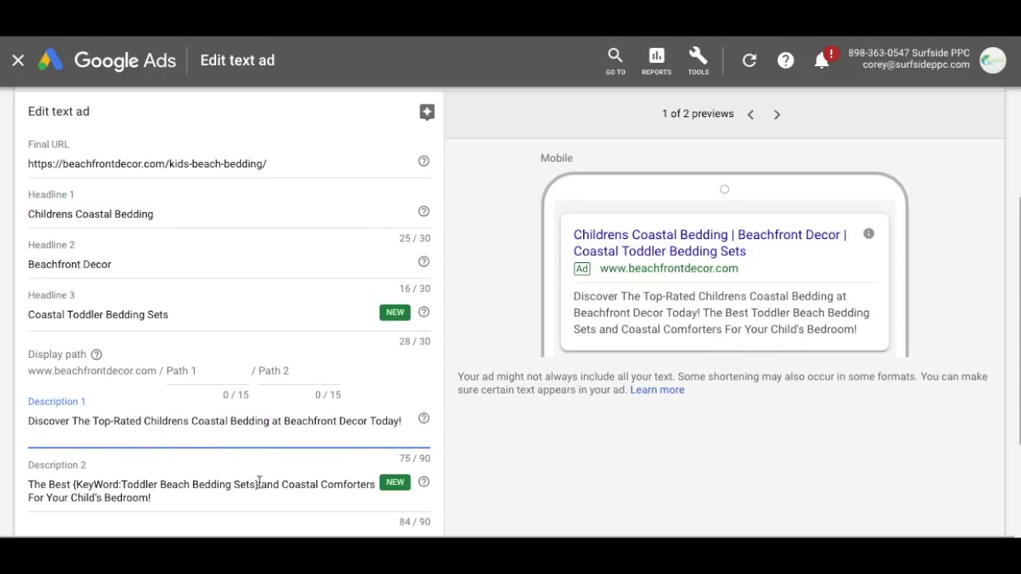
{"action": "left_click_drag", "start_coordinate": [257, 484], "coordinate": [74, 484]}
{"action": "key", "text": "ctrl+v"}
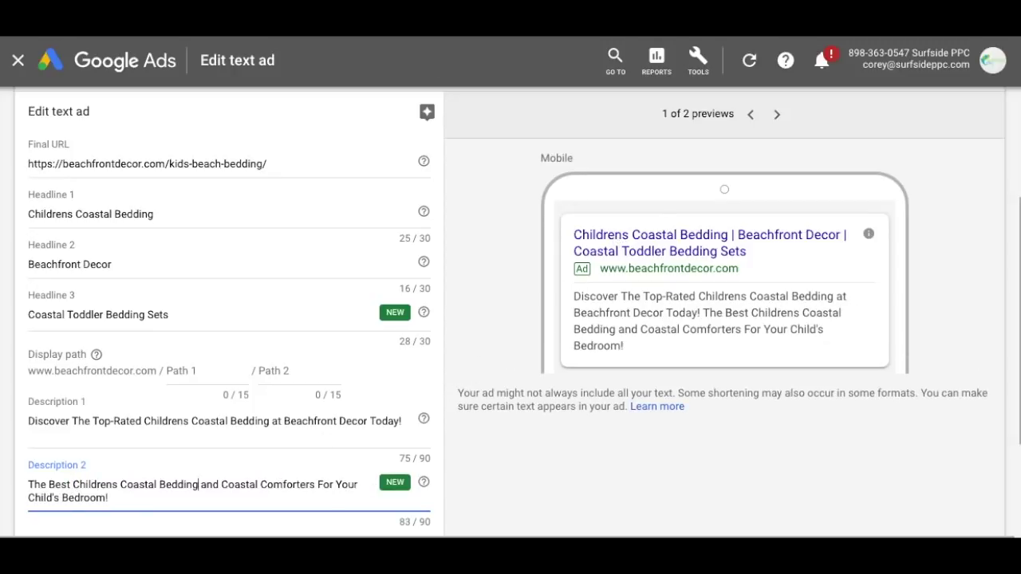
Compare the Google results for childrens coastal bedding with the edited text ad and its preview
{"action": "left_click", "coordinate": [335, 35]}
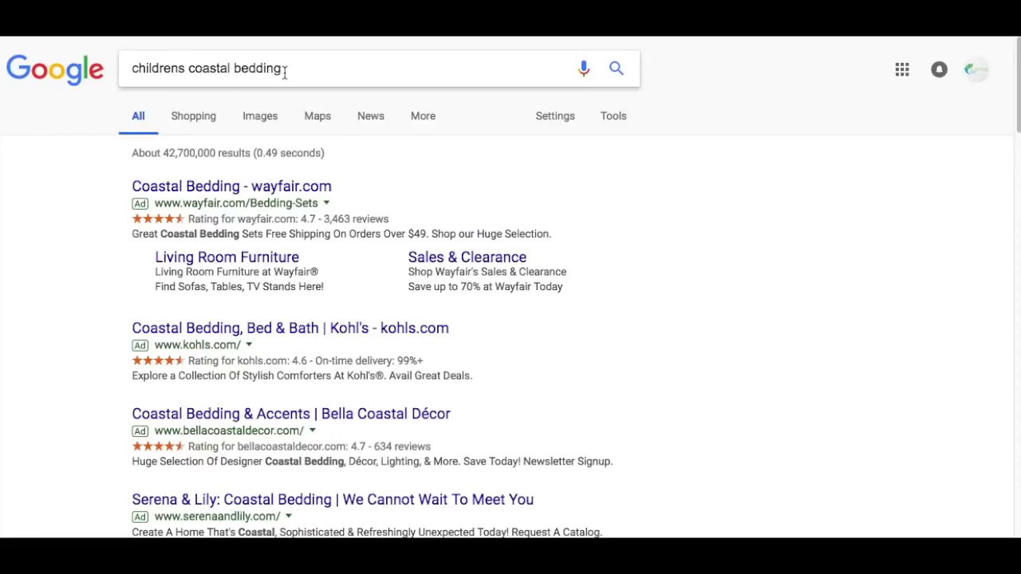
{"action": "key", "text": "ctrl+Tab"}
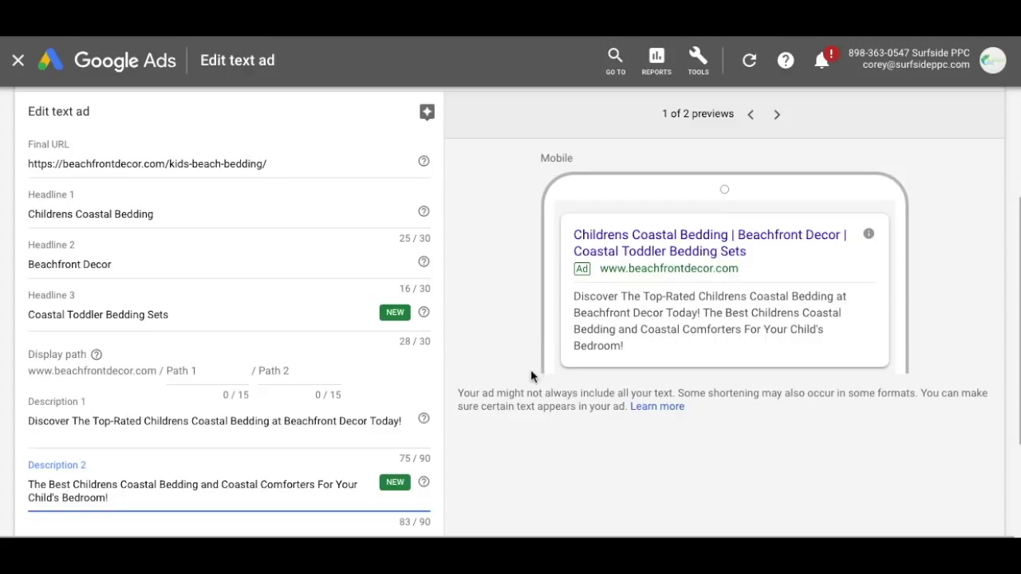
{"action": "scroll", "coordinate": [519, 371], "scroll_direction": "down", "scroll_amount": 2}
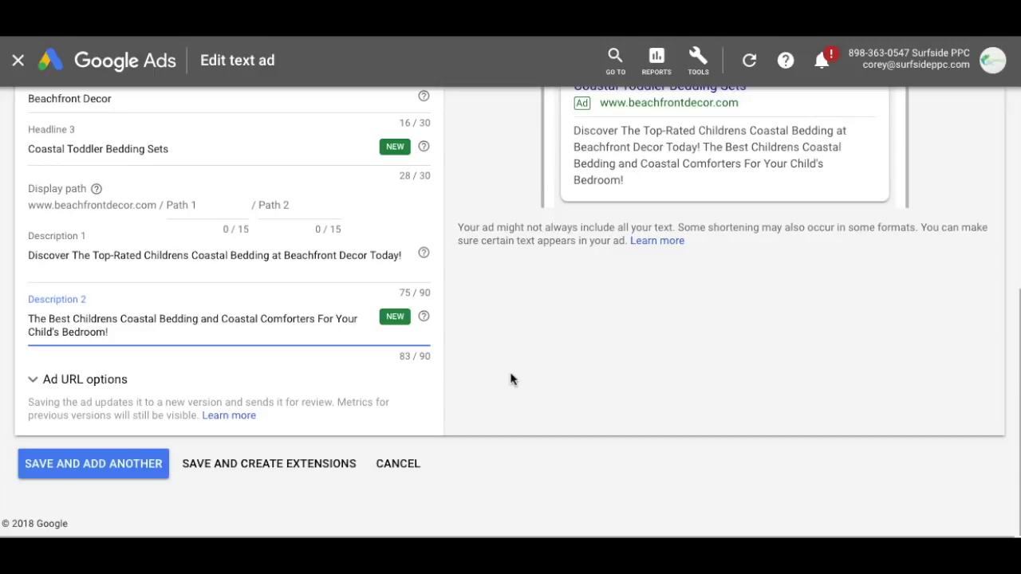
Replace Headline 1 with "Best {KeyWord:Kids Beach Bedding} Sets"
{"action": "scroll", "coordinate": [511, 379], "scroll_direction": "up", "scroll_amount": 3}
{"action": "triple_click", "coordinate": [197, 287]}
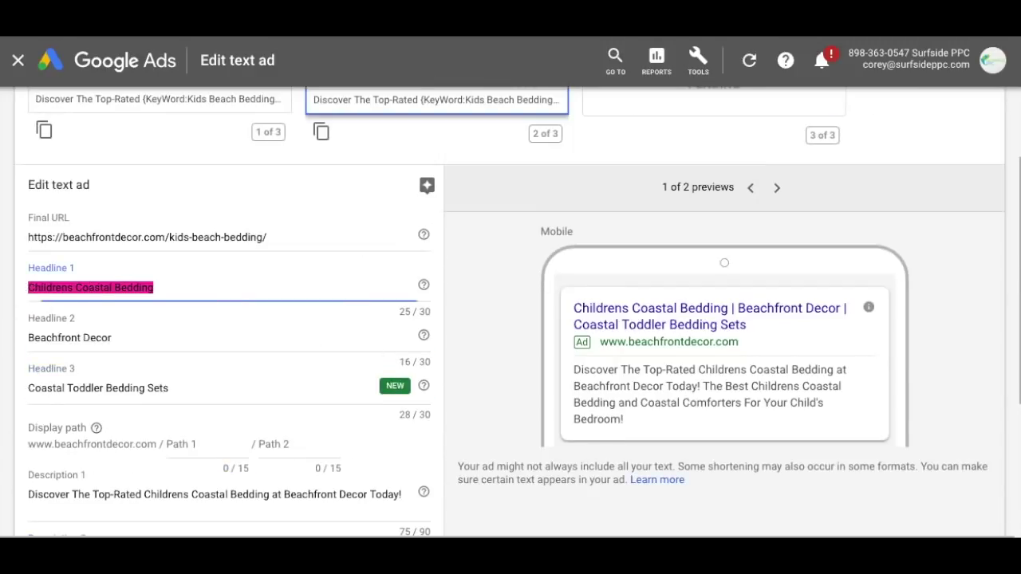
{"action": "type", "text": "Best"}
{"action": "type", "text": " {Kids"}
{"action": "key", "text": "BackSpace"}
{"action": "key", "text": "BackSpace"}
{"action": "key", "text": "BackSpace"}
{"action": "type", "text": "eyWord:Kid"}
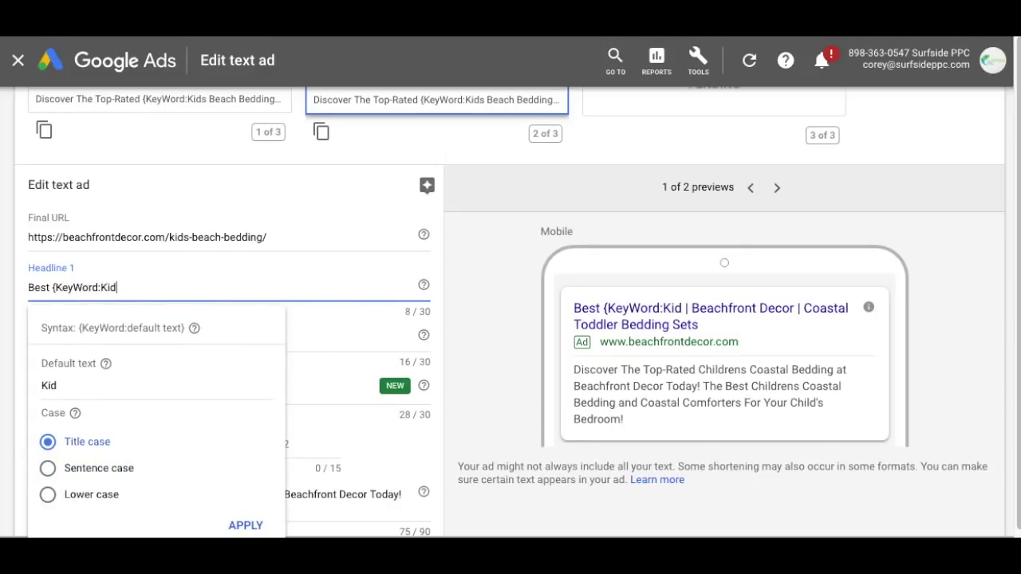
{"action": "type", "text": "s Beach Beddin"}
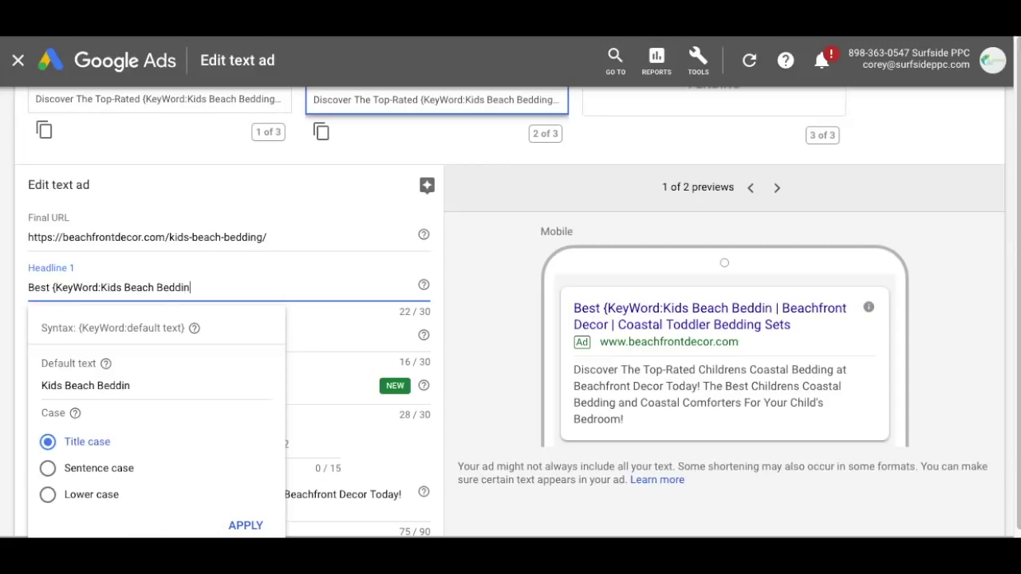
{"action": "type", "text": "g} Sets"}
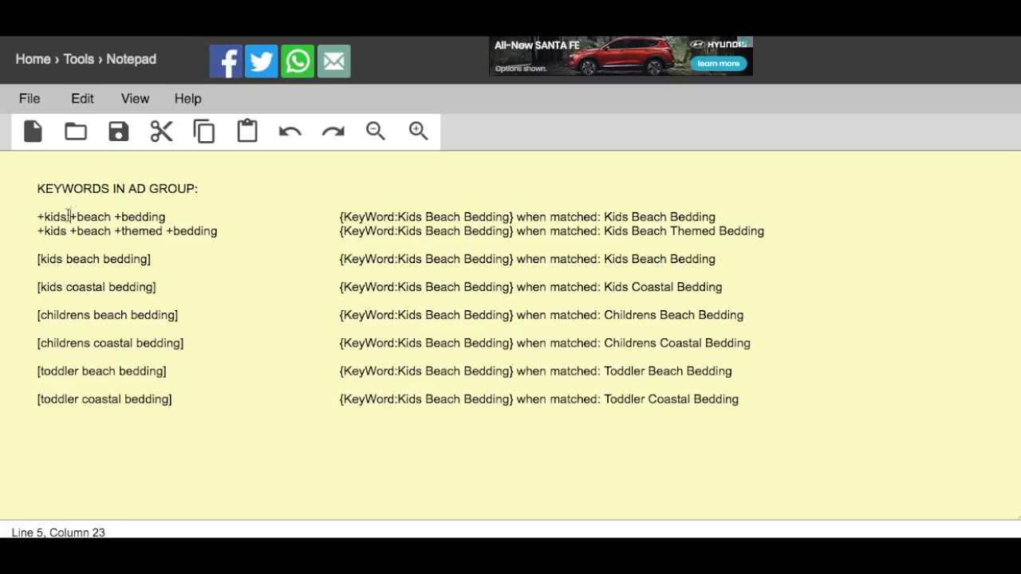
In the online Notepad keyword list, add "Best" before and "Sets" after the [kids beach bedding] keyword
{"action": "left_click", "coordinate": [39, 256]}
{"action": "type", "text": "Best"}
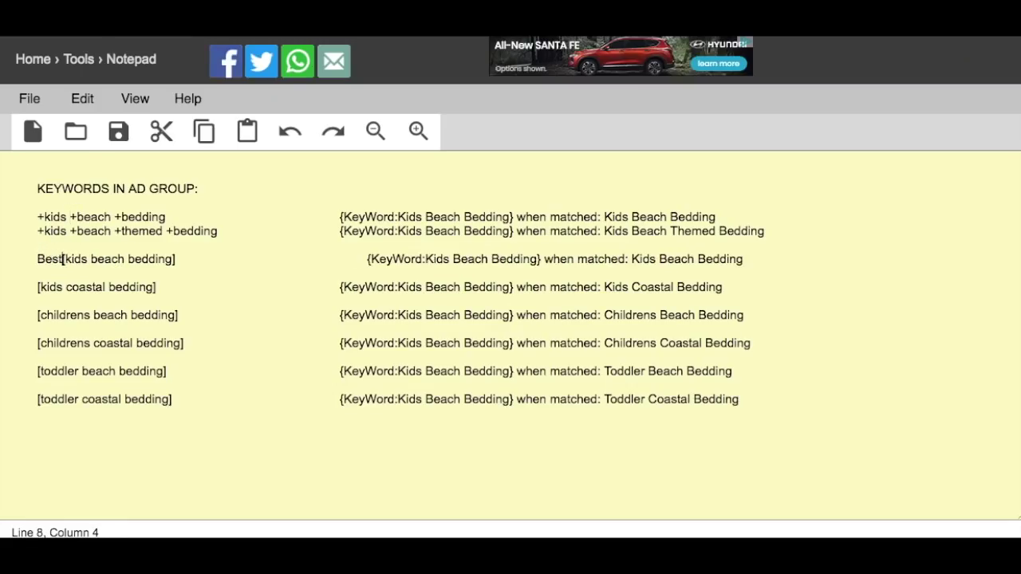
{"action": "left_click", "coordinate": [203, 255]}
{"action": "left_click", "coordinate": [192, 265]}
{"action": "type", "text": "Sets"}
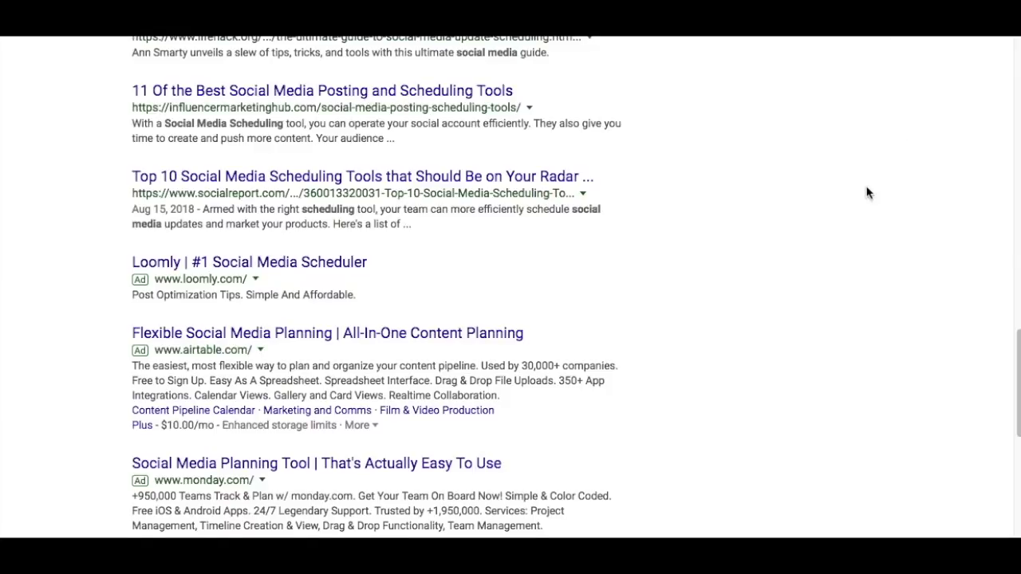
Examine the ads and organic listings in the Google results for social media scheduler, including the headline wording
{"action": "scroll", "coordinate": [866, 192], "scroll_direction": "up", "scroll_amount": 10}
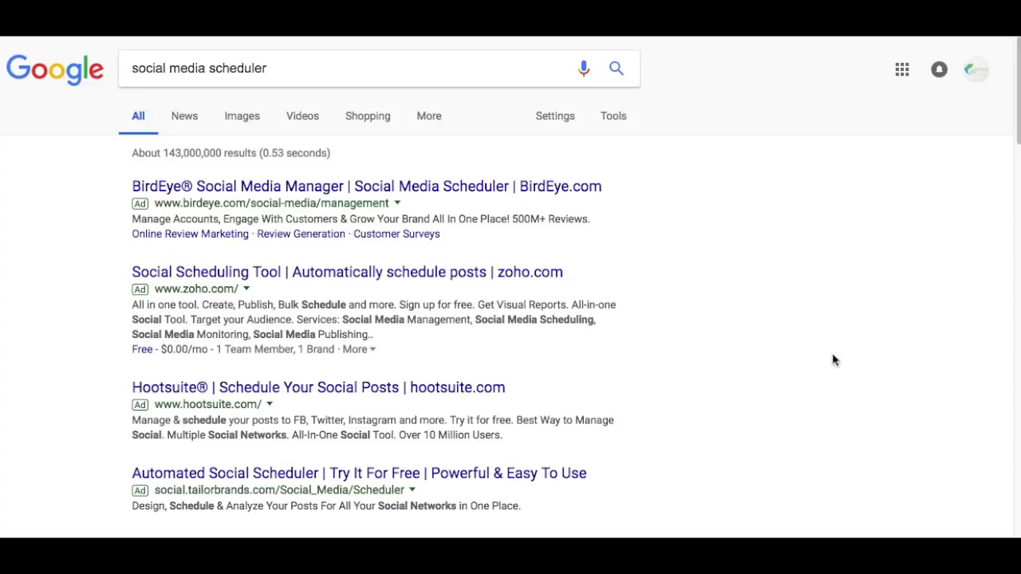
{"action": "scroll", "coordinate": [763, 314], "scroll_direction": "down", "scroll_amount": 3}
{"action": "scroll", "coordinate": [829, 316], "scroll_direction": "up", "scroll_amount": 3}
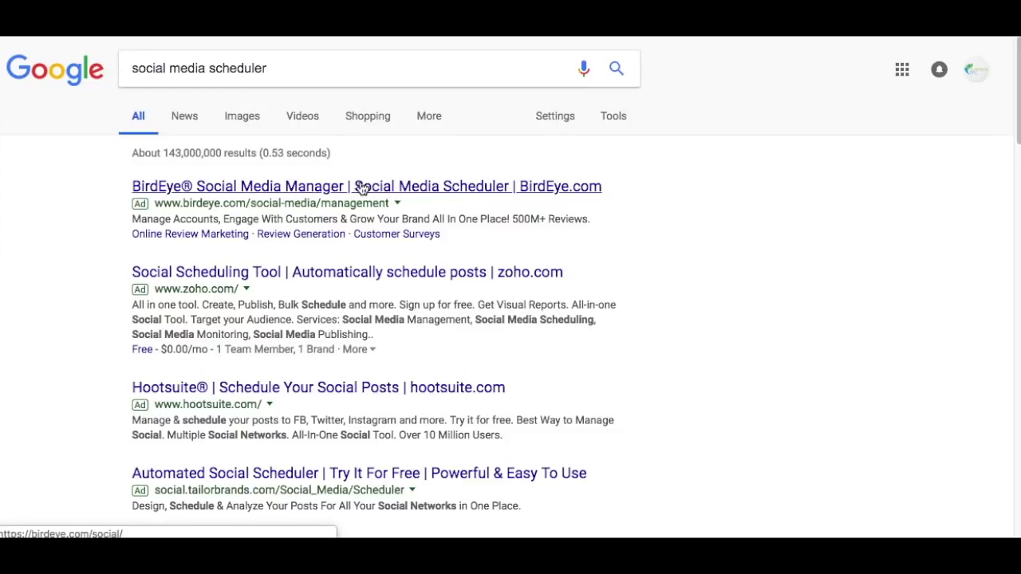
{"action": "scroll", "coordinate": [697, 260], "scroll_direction": "down", "scroll_amount": 2}
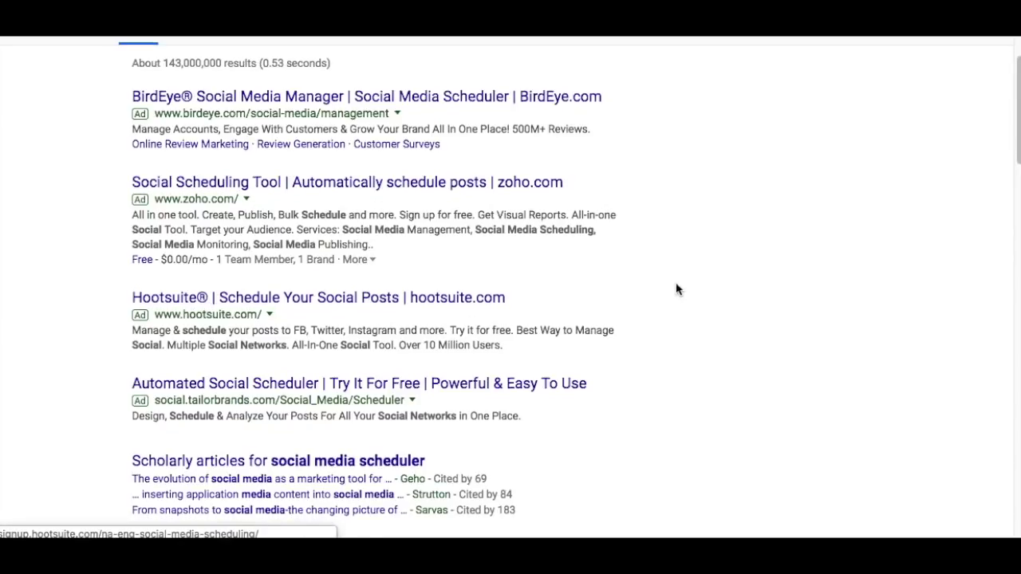
{"action": "scroll", "coordinate": [258, 274], "scroll_direction": "down", "scroll_amount": 3}
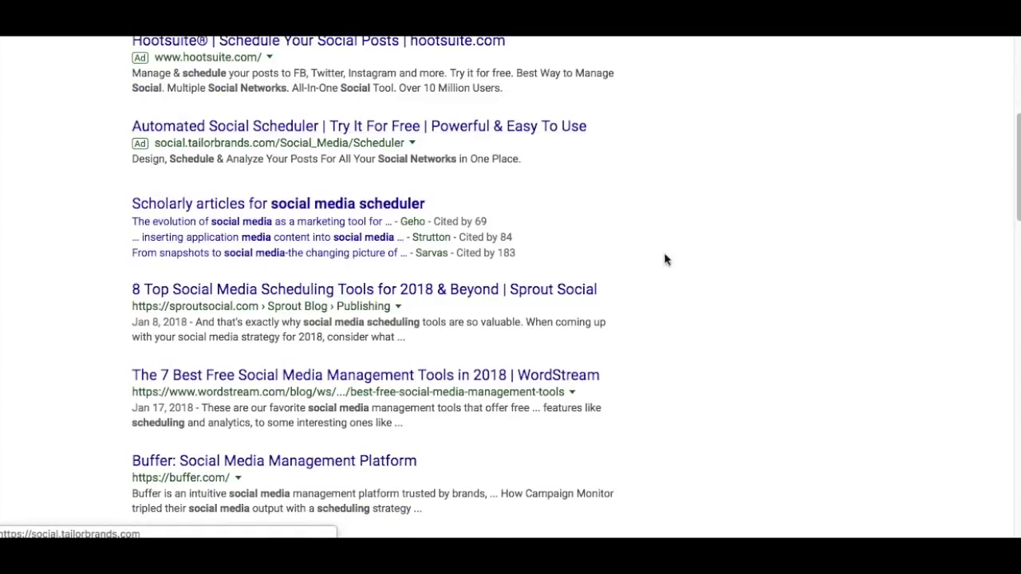
{"action": "scroll", "coordinate": [694, 267], "scroll_direction": "down", "scroll_amount": 3}
{"action": "scroll", "coordinate": [725, 273], "scroll_direction": "down", "scroll_amount": 10}
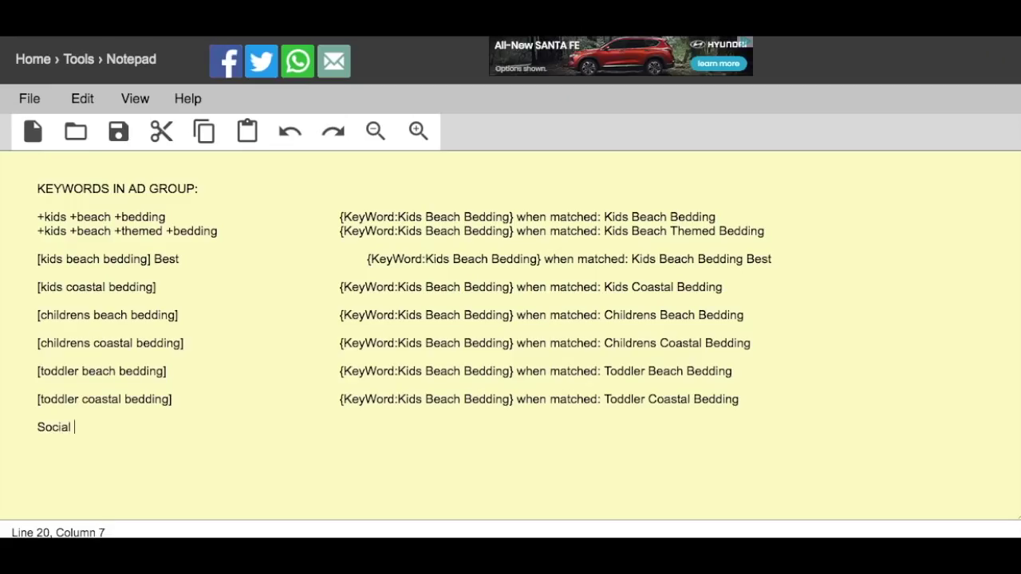
List "Social Media Tool", "Social Media Scheduler" and "Social Media Platform" on separate lines below the bedding keywords in the online Notepad
{"action": "type", "text": "Media Tool"}
{"action": "key", "text": "Return"}
{"action": "type", "text": "Social Media "}
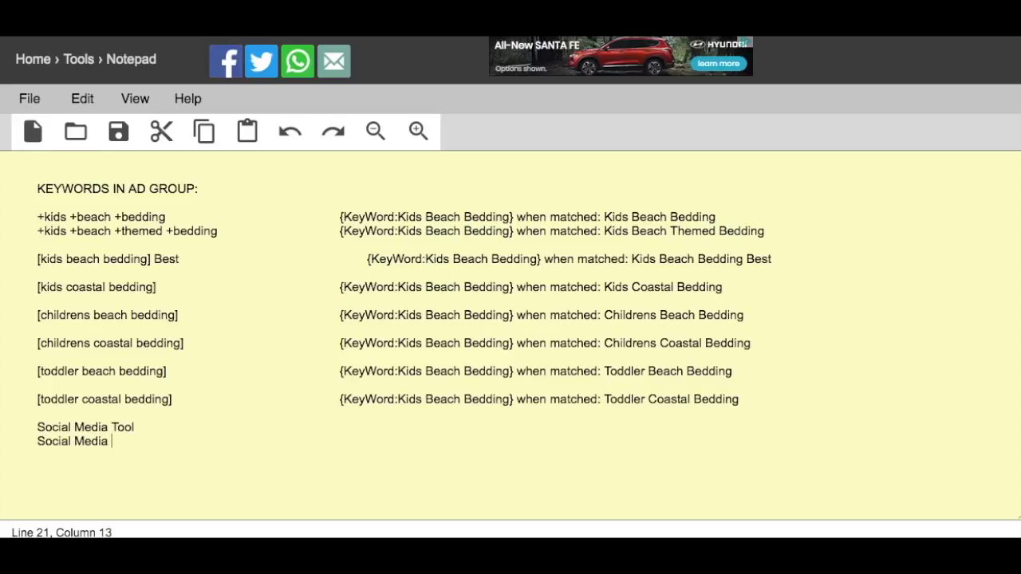
{"action": "type", "text": "Scheduler"}
{"action": "key", "text": "Return"}
{"action": "type", "text": "Socia"}
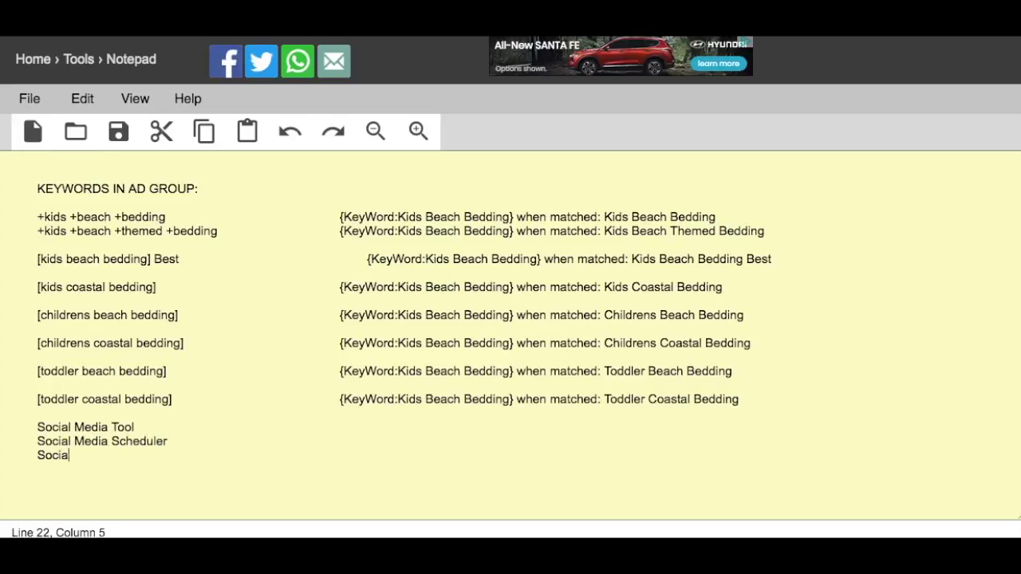
{"action": "type", "text": "l Media Platform"}
{"action": "key", "text": "Return"}
Add "Social Media Automation" as the fourth social media keyword in the Notepad list
{"action": "type", "text": "Social Media At"}
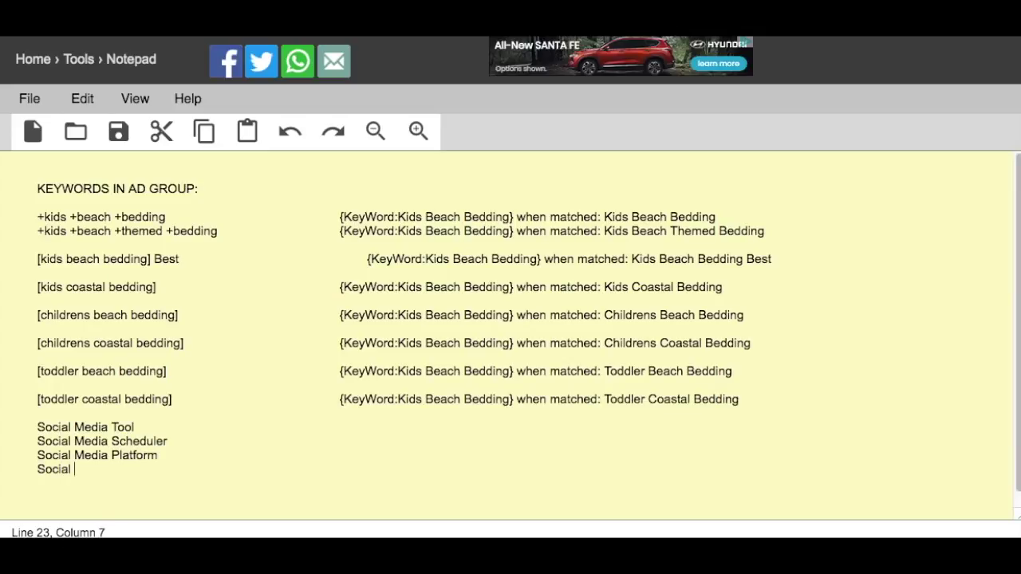
{"action": "type", "text": "uoma"}
{"action": "key", "text": "BackSpace"}
{"action": "key", "text": "BackSpace"}
{"action": "key", "text": "BackSpace"}
{"action": "key", "text": "BackSpace"}
{"action": "key", "text": "BackSpace"}
{"action": "type", "text": "utomation"}
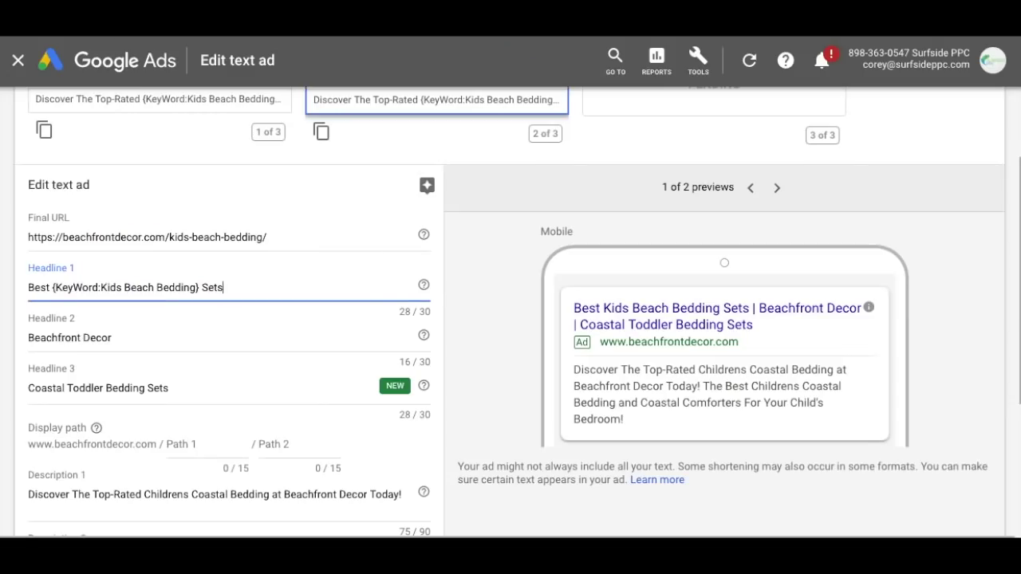
In the Google Ads text ad, replace Headline 1 with "Loomly"
{"action": "left_click_drag", "start_coordinate": [234, 289], "coordinate": [25, 288]}
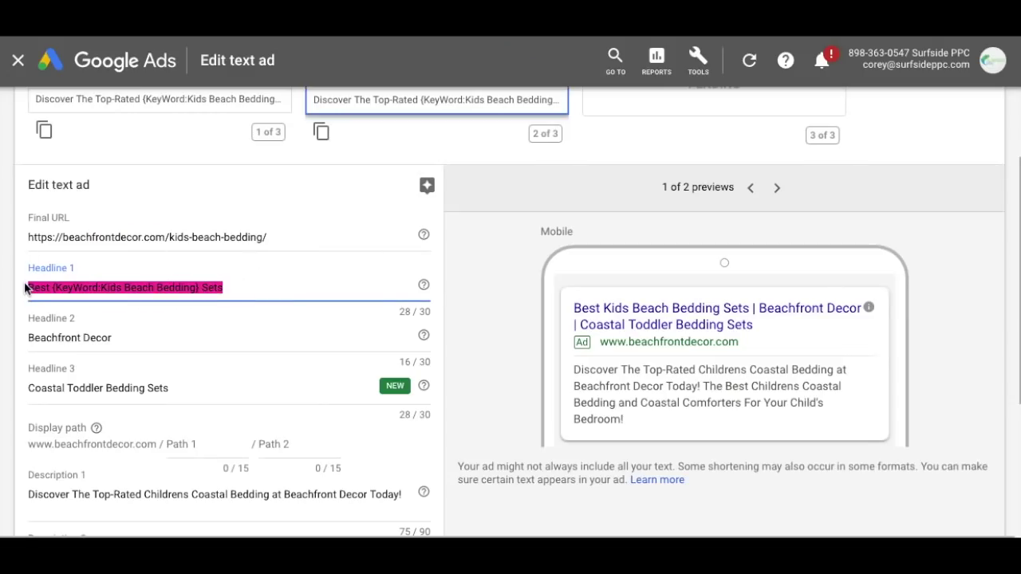
{"action": "type", "text": "Loomly"}
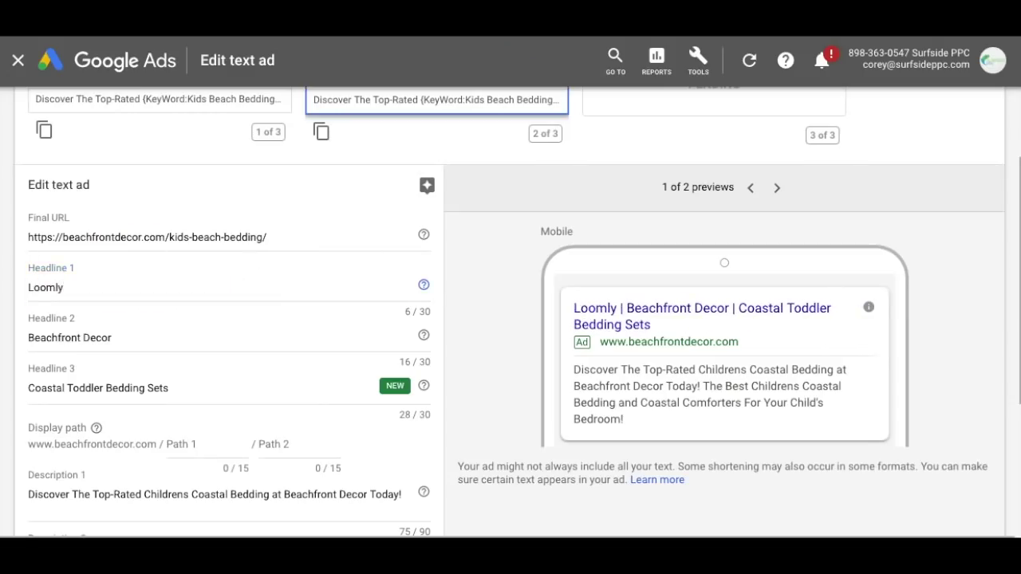
Set Headline 2 to "{KeyWord:Social Media Scheduling}" and clear the Headline 3 text
{"action": "key", "text": "Tab"}
{"action": "type", "text": "{KeyW"}
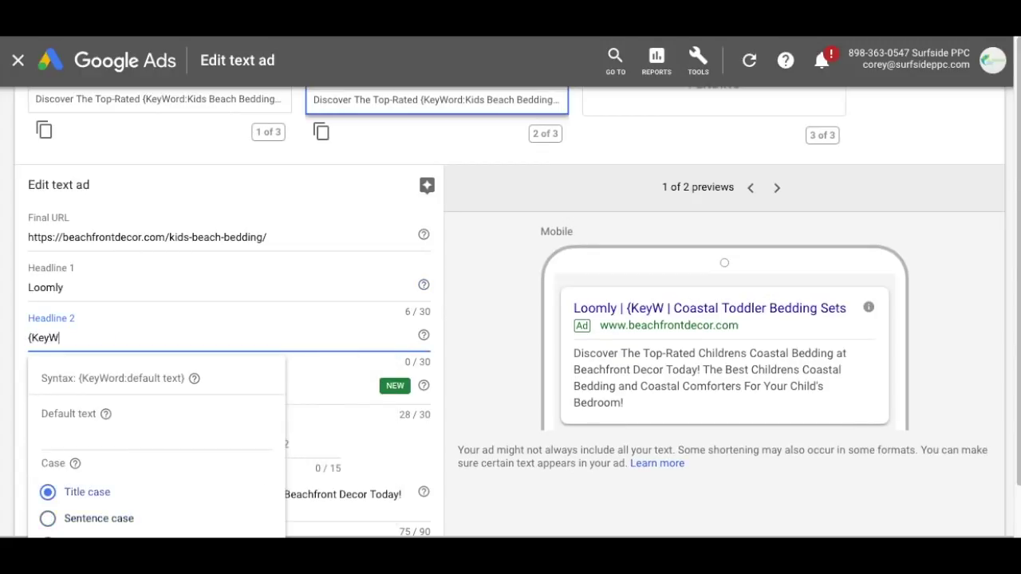
{"action": "type", "text": "ord:So"}
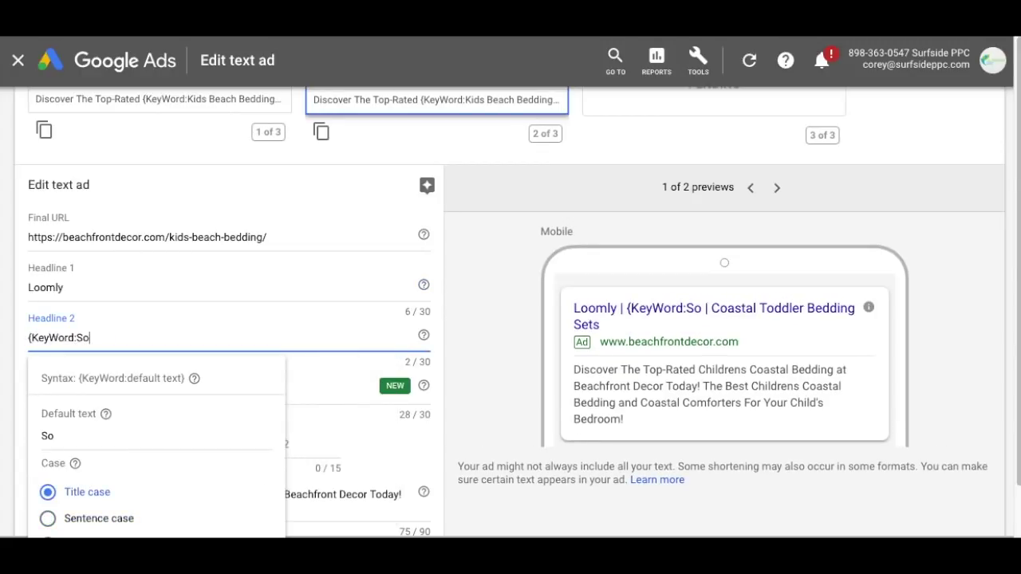
{"action": "type", "text": "cial Media S"}
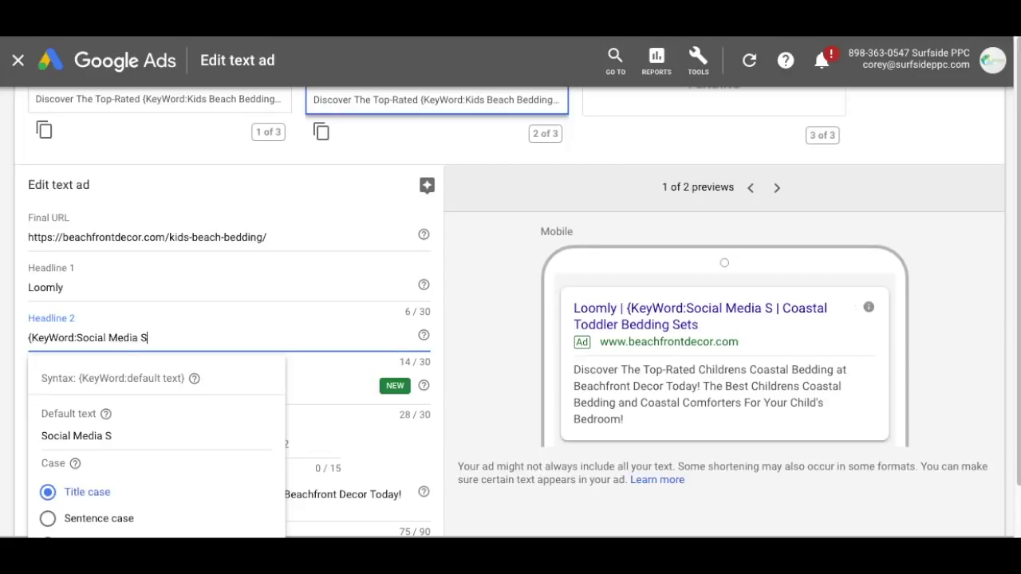
{"action": "type", "text": "cheduling}"}
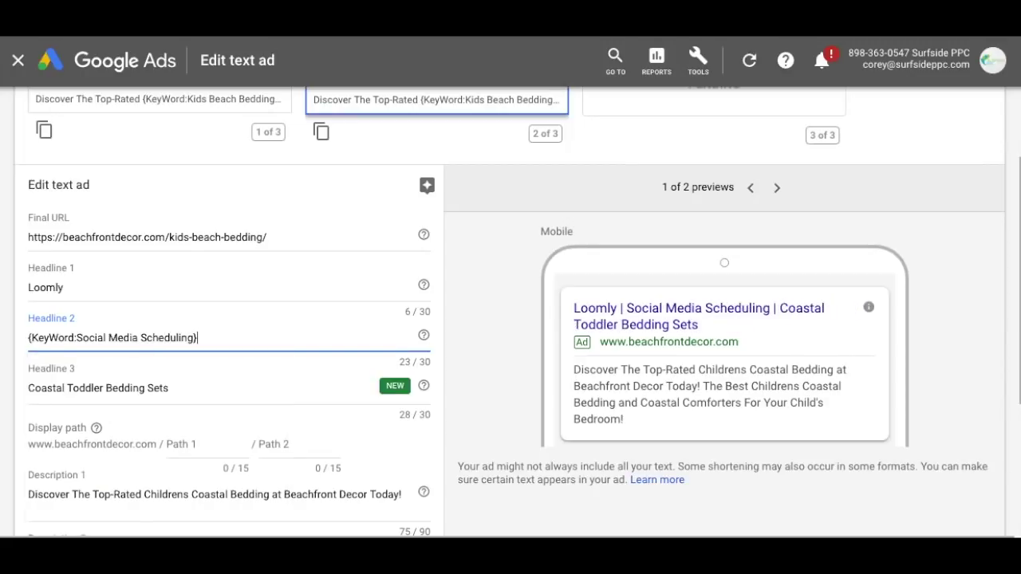
{"action": "left_click_drag", "start_coordinate": [204, 389], "coordinate": [12, 397]}
{"action": "key", "text": "BackSpace"}
Highlight the Social Media Scheduler keyword in the online Notepad list and return to the text ad
{"action": "left_click", "coordinate": [159, 37]}
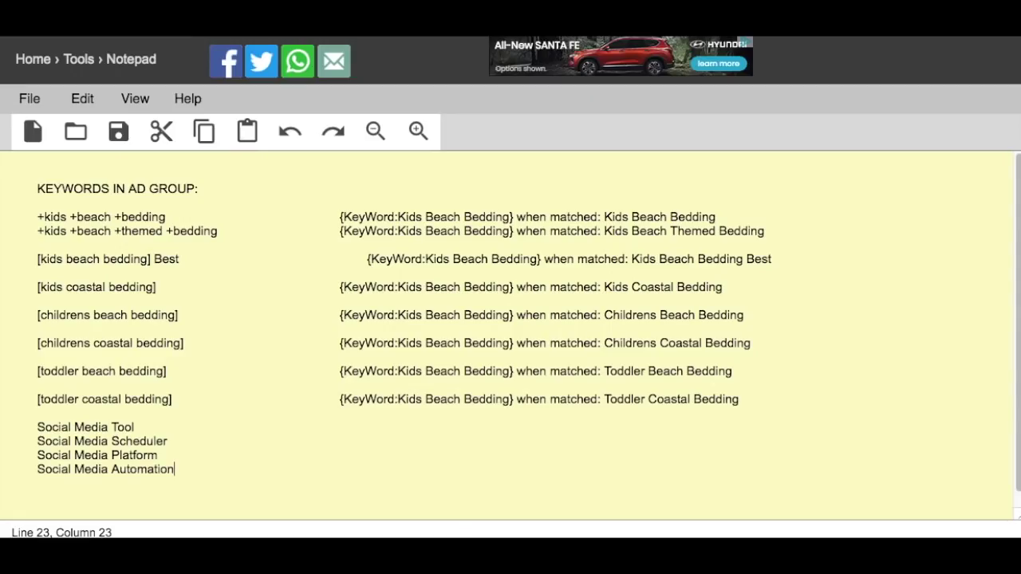
{"action": "left_click_drag", "start_coordinate": [35, 441], "coordinate": [169, 445]}
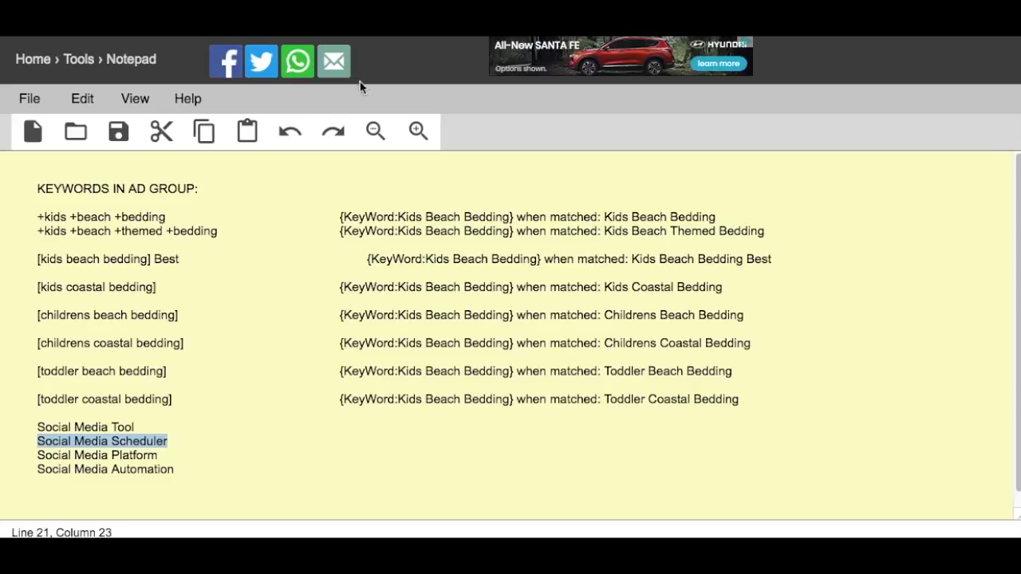
{"action": "left_click", "coordinate": [715, 41]}
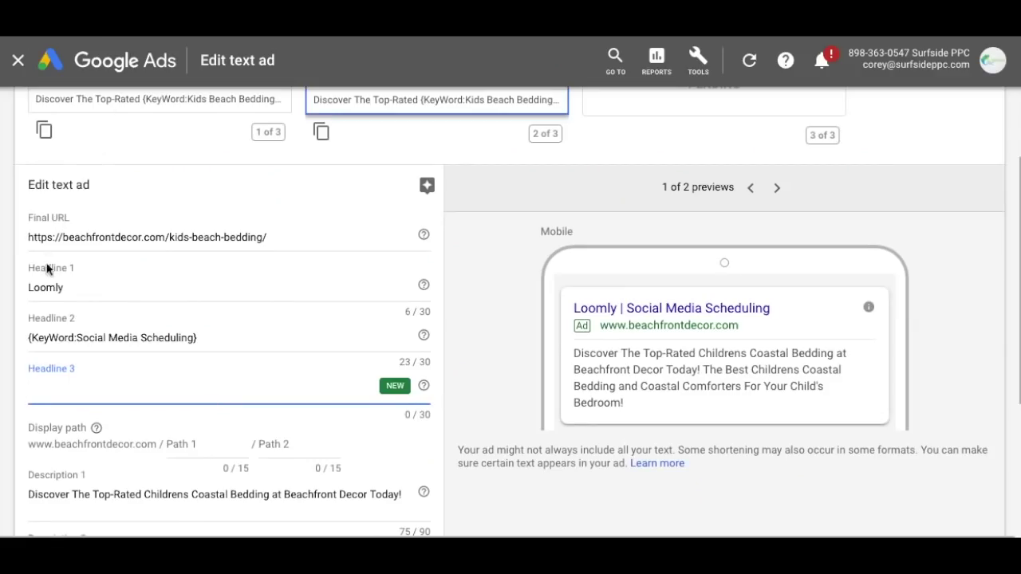
Add "#1" before the keyword insertion code in Headline 2, making it "#1 {KeyWord:Social Media Scheduling}"
{"action": "left_click", "coordinate": [29, 338]}
{"action": "type", "text": "#1"}
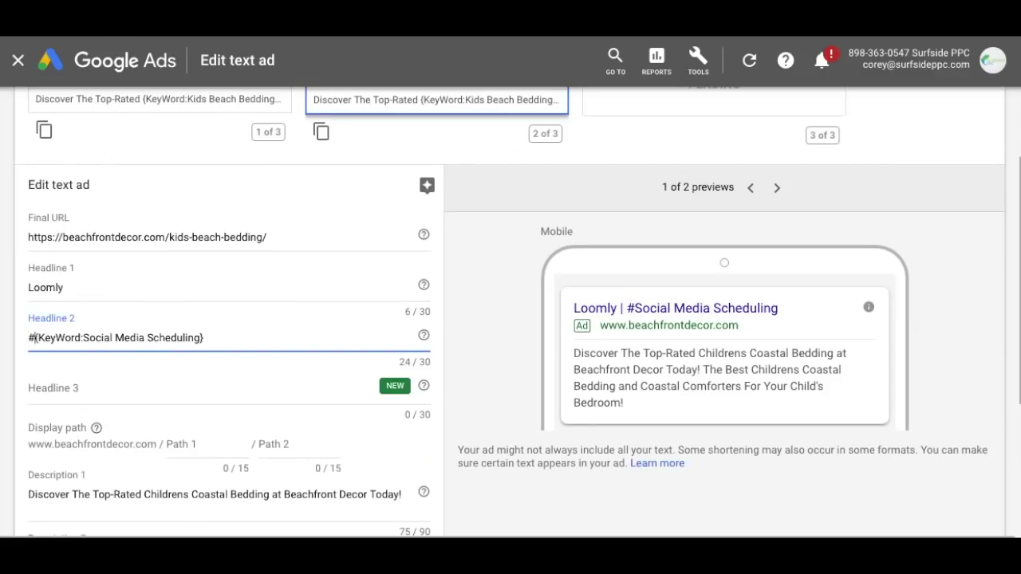
{"action": "left_click_drag", "start_coordinate": [94, 338], "coordinate": [124, 338]}
{"action": "left_click", "coordinate": [209, 338]}
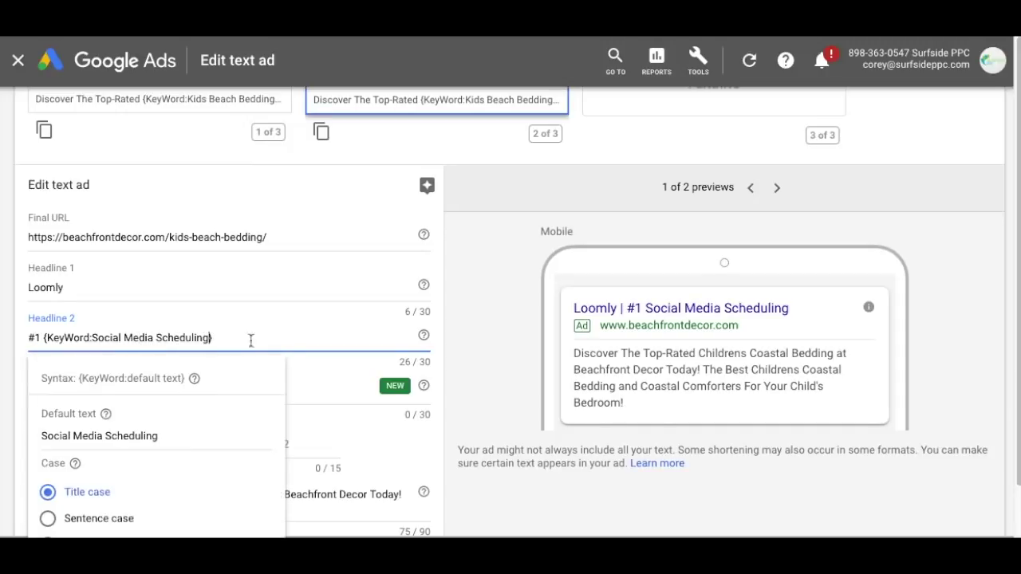
{"action": "left_click", "coordinate": [468, 338]}
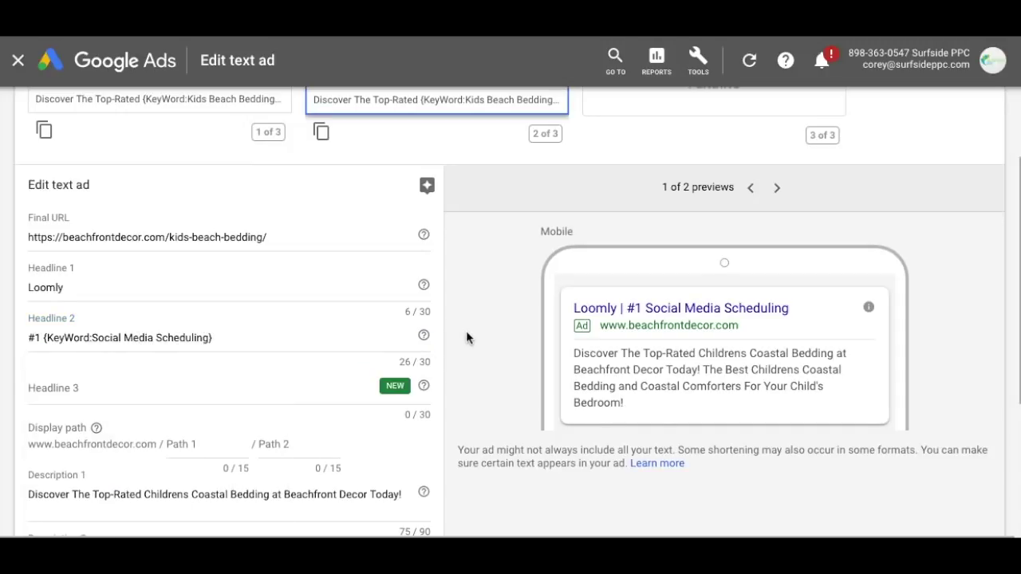